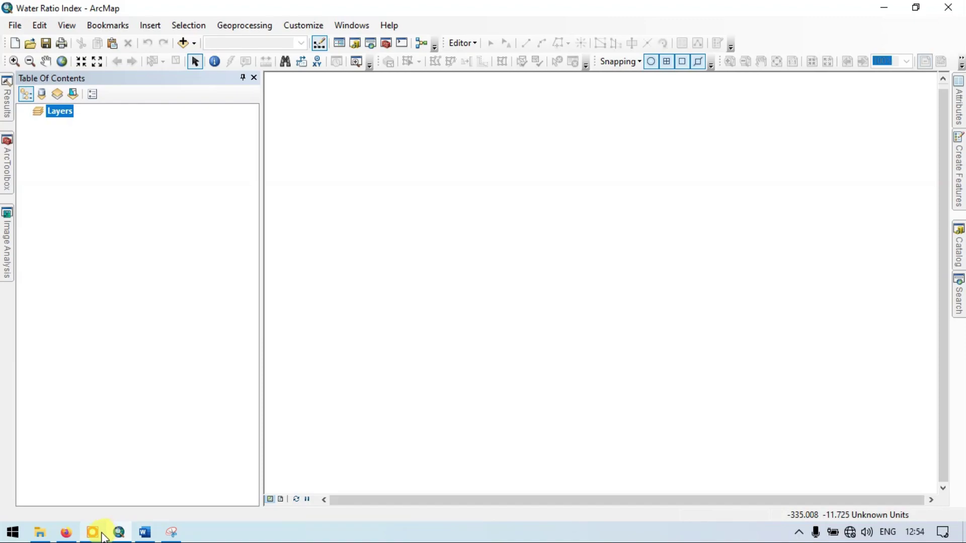
- Switch to the Word document and review the Water Ratio Index formula and the Landsat 8-9 band table
mouse_move(103, 534)
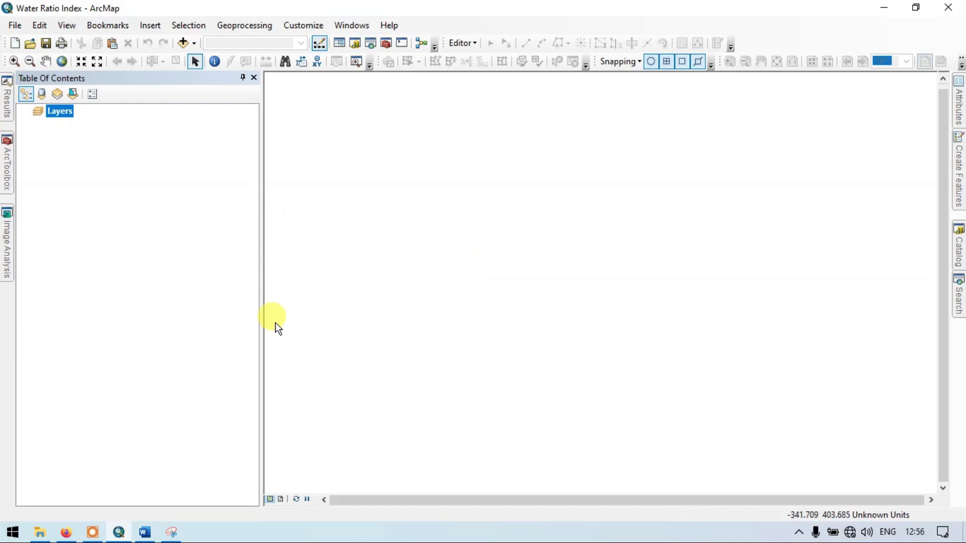
click(146, 533)
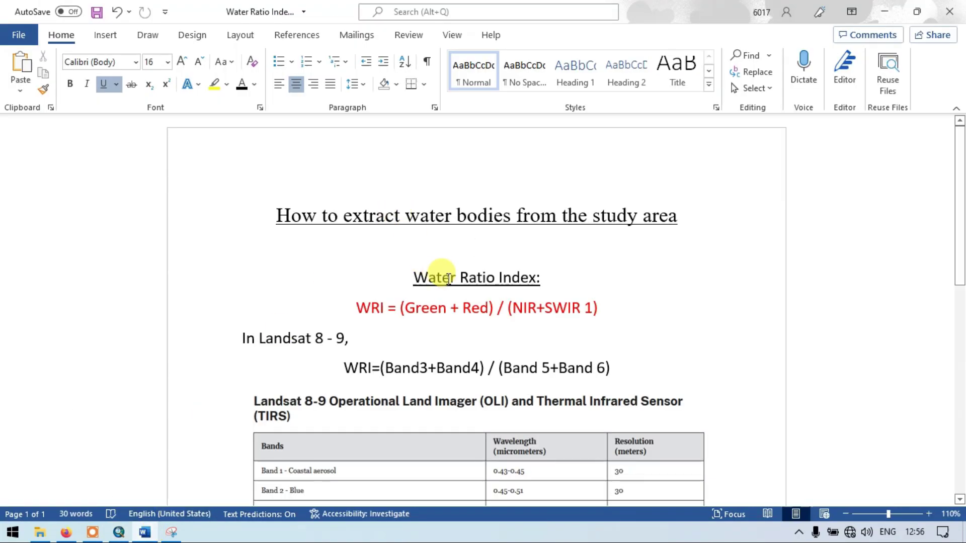
scroll(457, 254, down, 1)
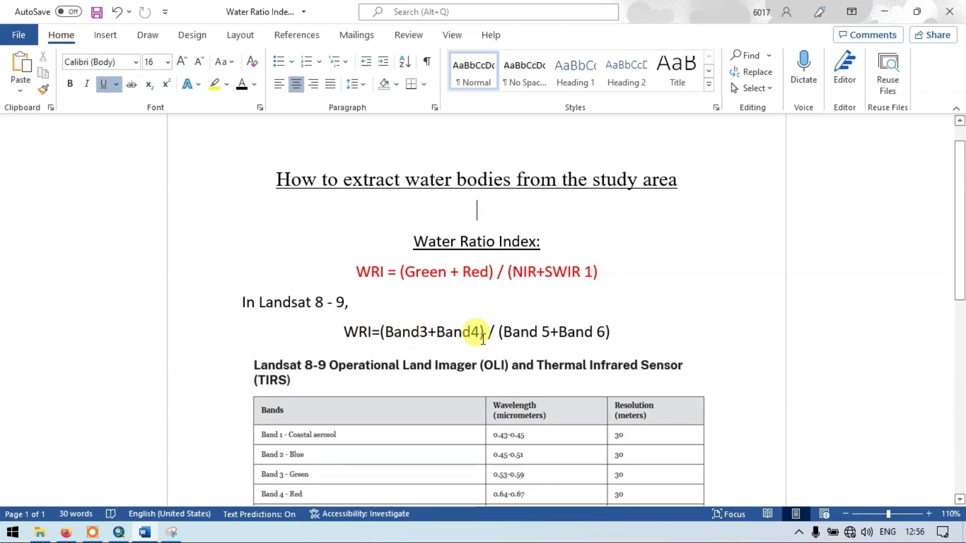
scroll(533, 337, down, 1)
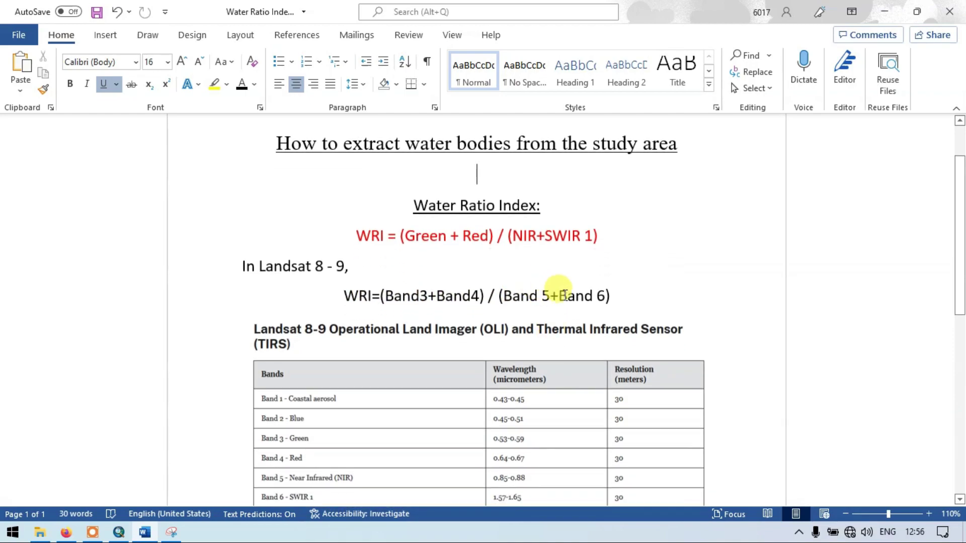
scroll(609, 297, down, 1)
scroll(611, 302, down, 1)
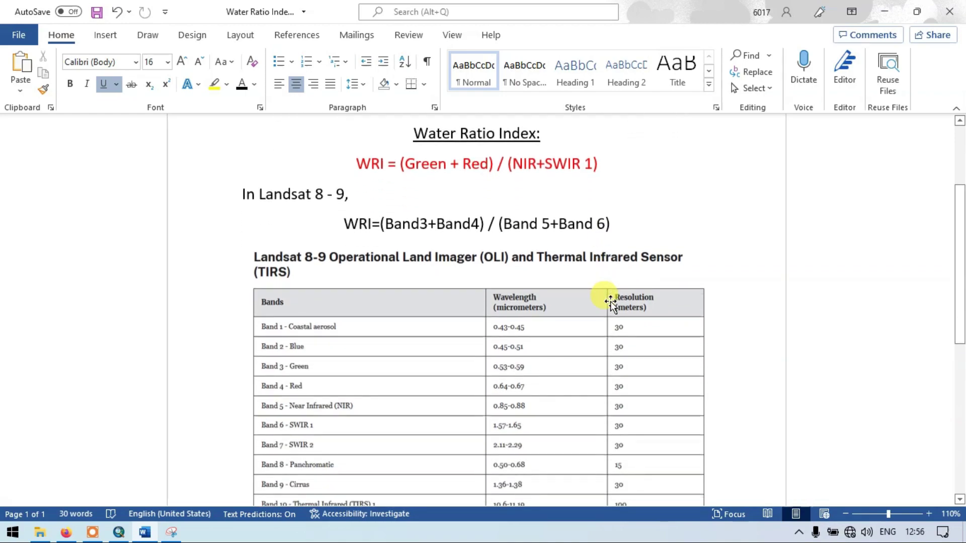
scroll(611, 302, down, 1)
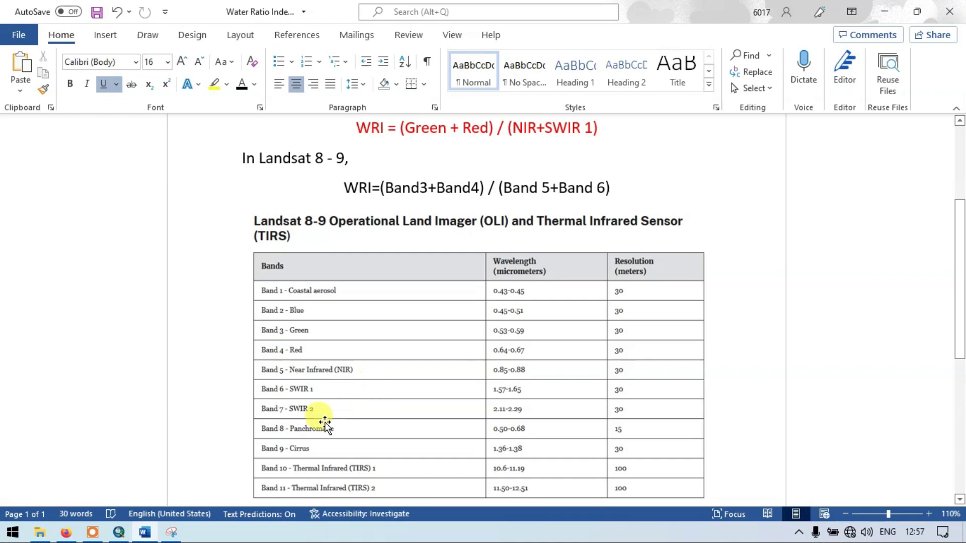
- In ArcMap, add the Landsat rasters for bands B3, B4, B5 and B6 from the Satellite_imag folder, and slightly widen the table of contents
click(119, 532)
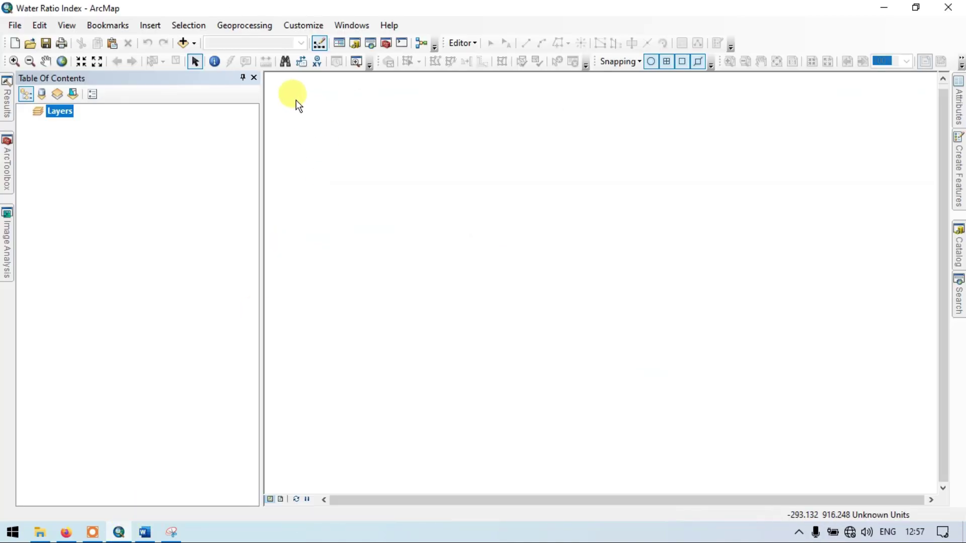
click(194, 42)
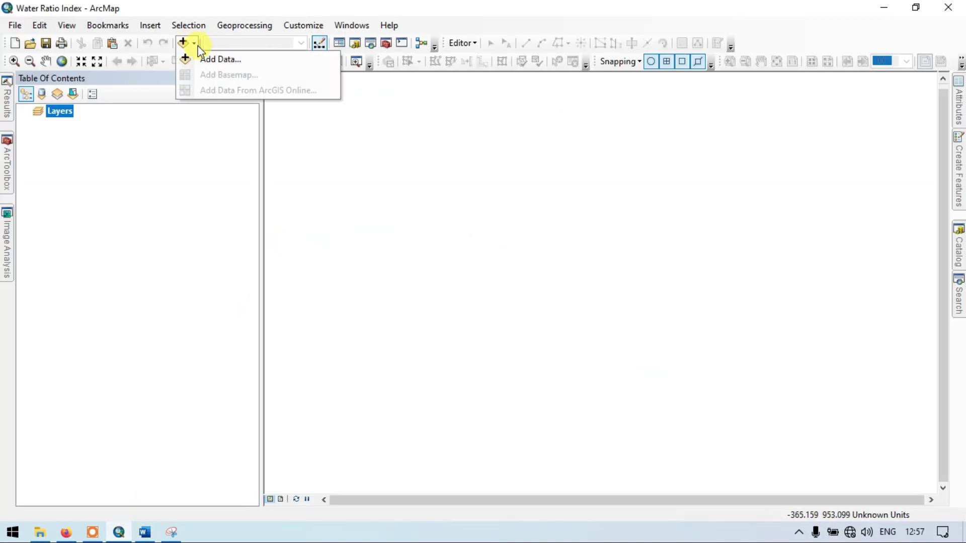
click(214, 58)
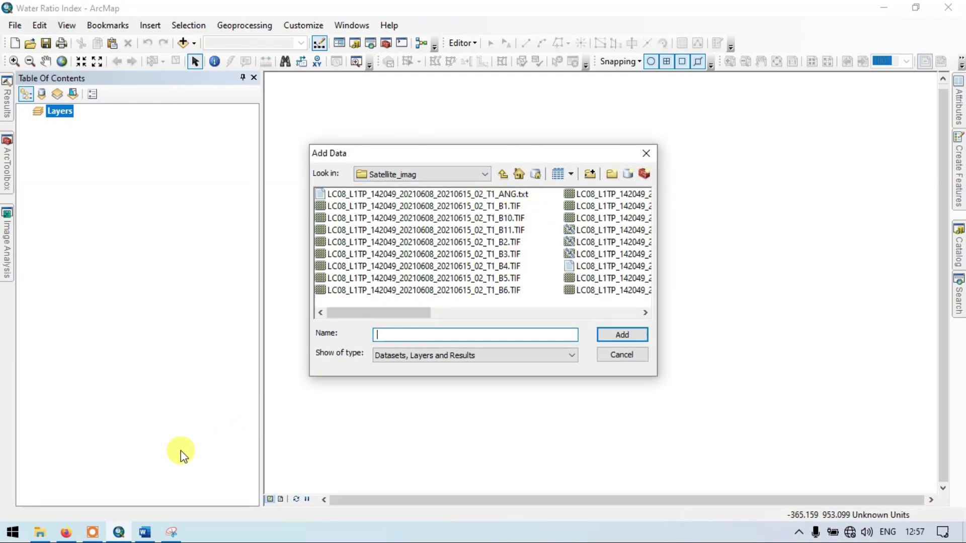
click(147, 534)
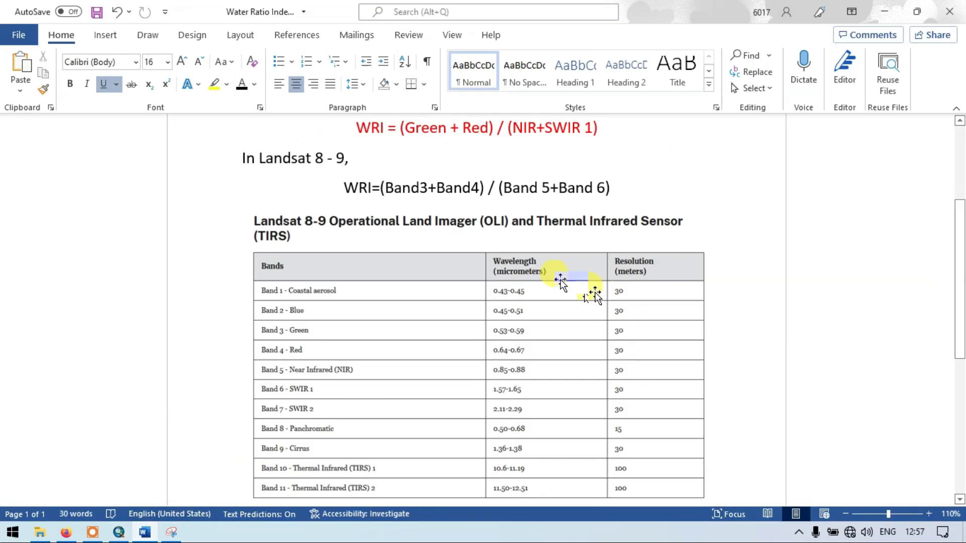
scroll(474, 274, up, 1)
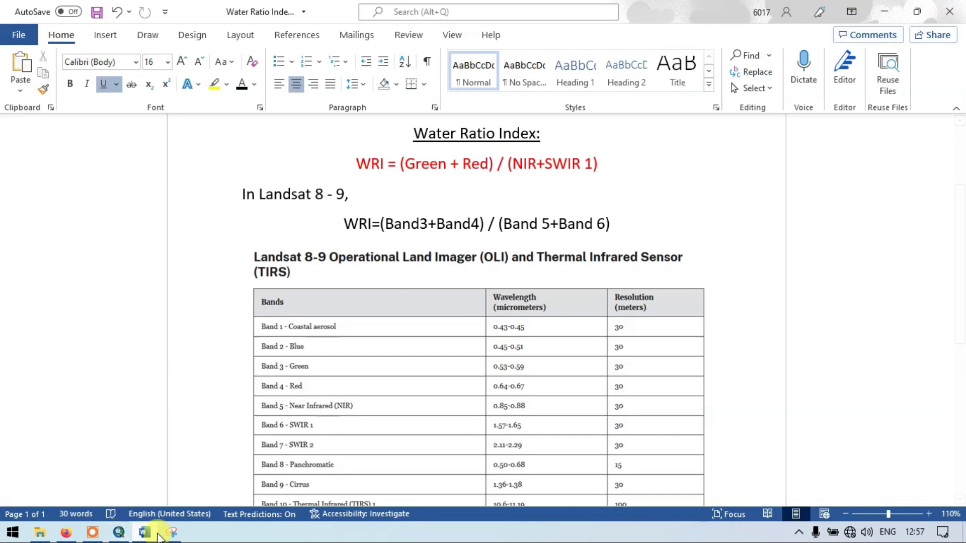
click(118, 532)
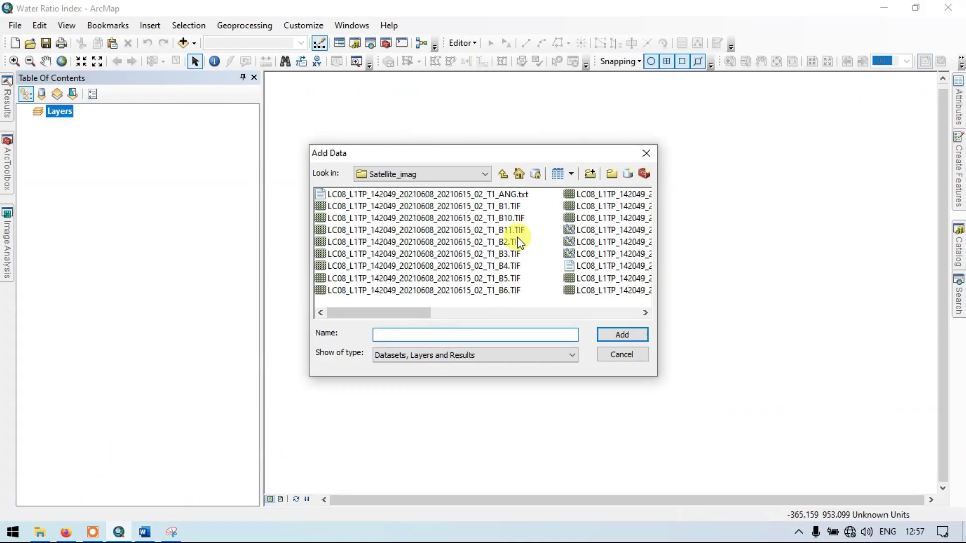
click(509, 265)
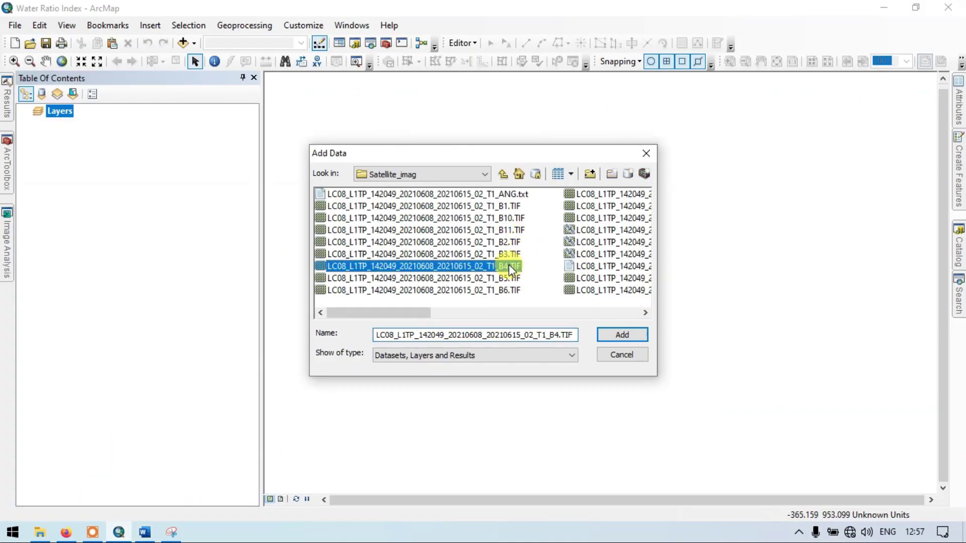
click(536, 265)
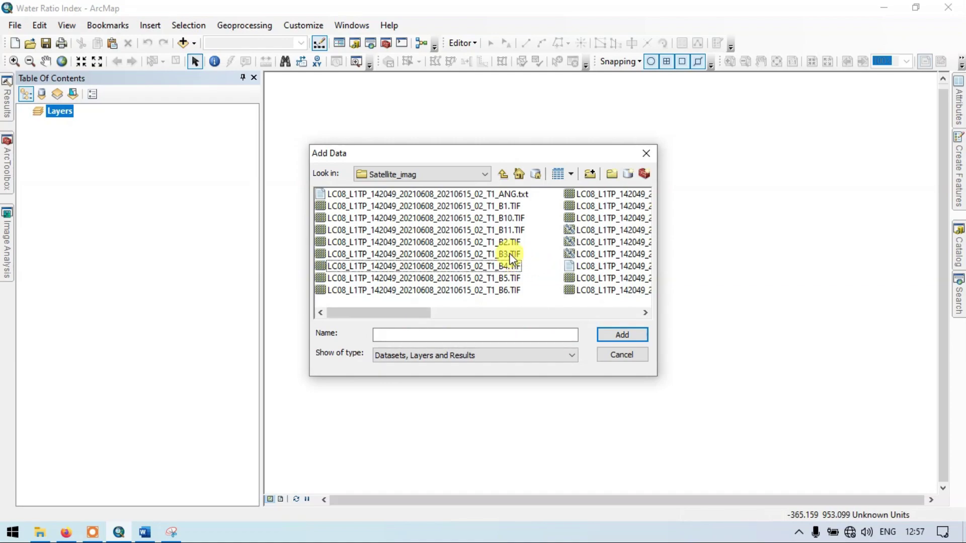
click(512, 257)
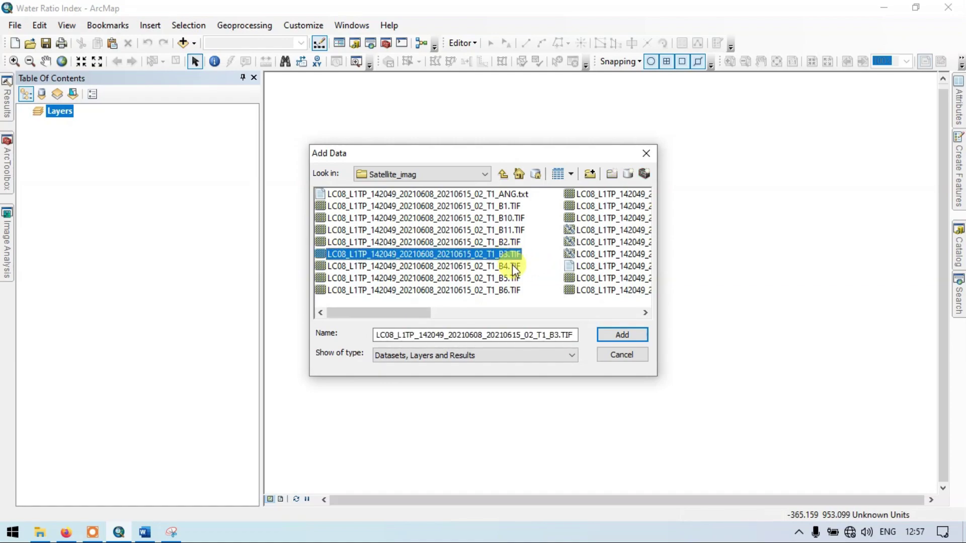
ctrl+click(512, 265)
ctrl+click(506, 279)
ctrl+click(508, 290)
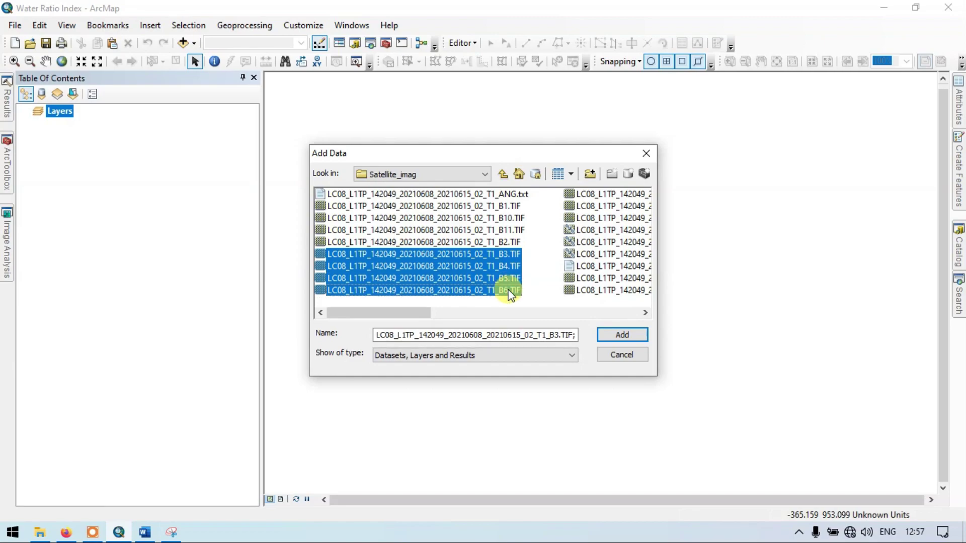
click(144, 530)
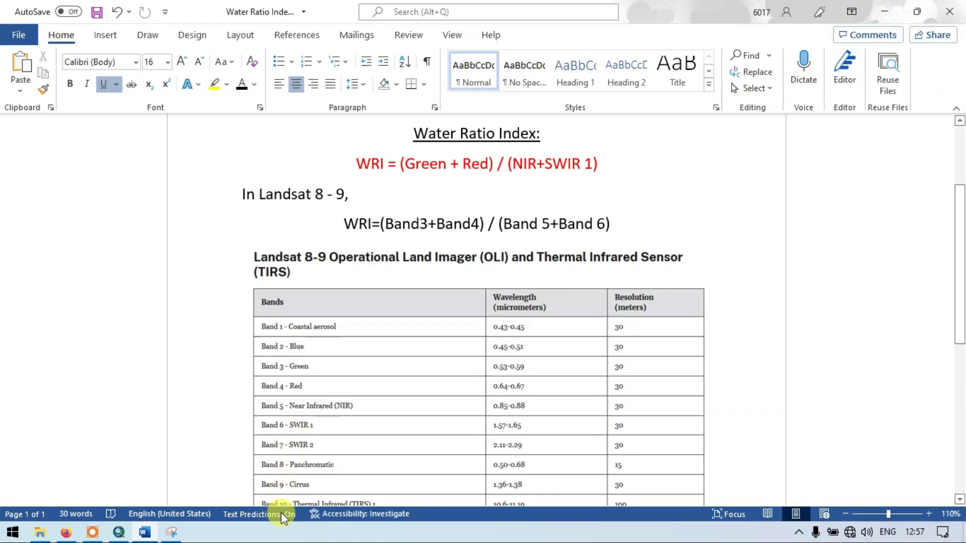
click(120, 534)
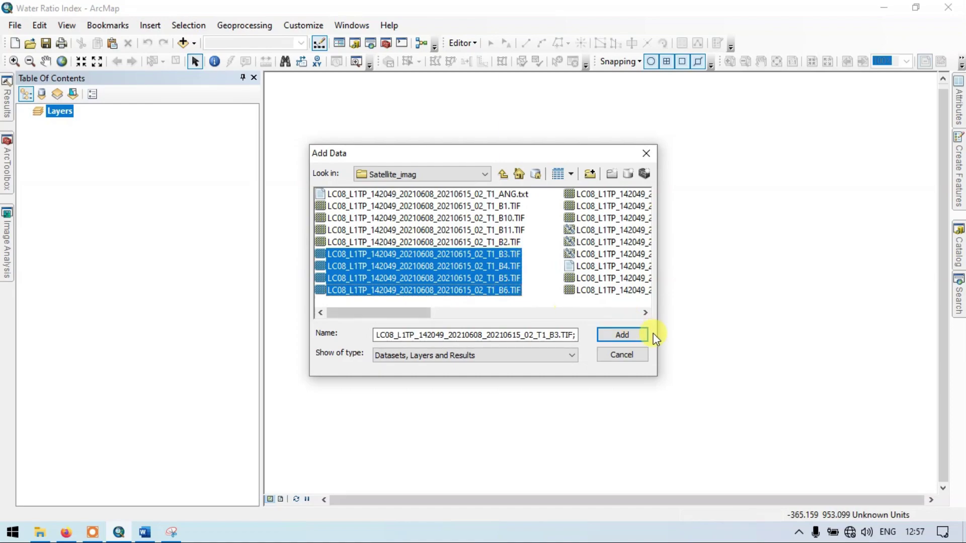
click(622, 335)
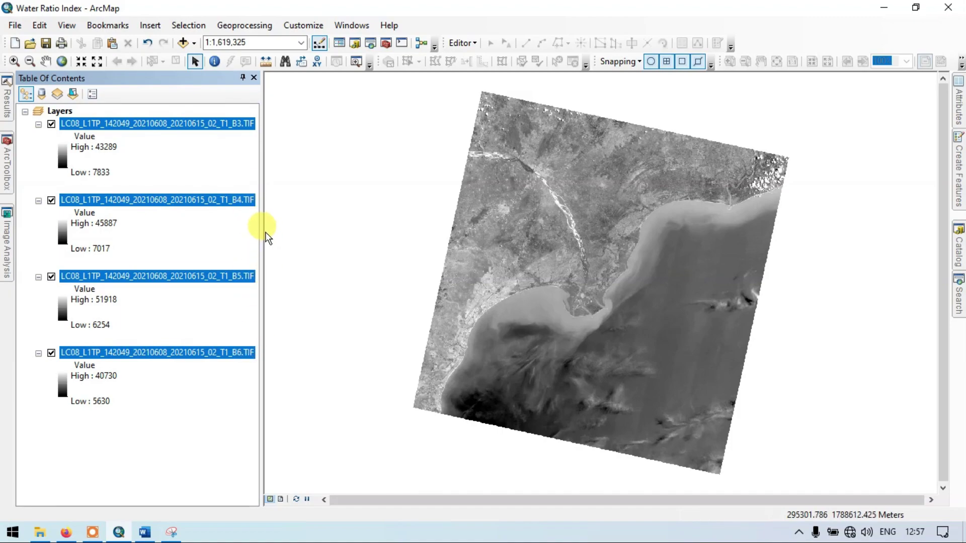
drag(261, 231, 274, 222)
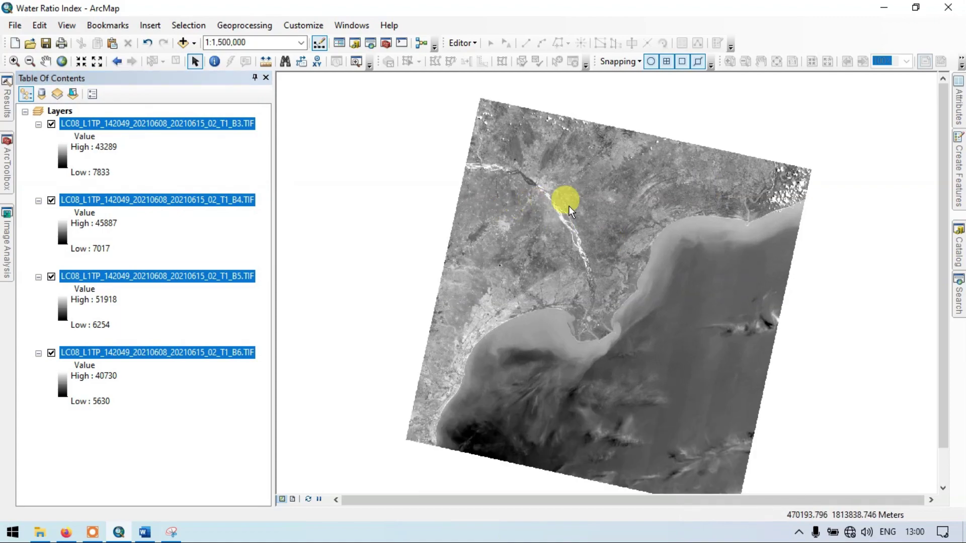
- Search for "raster calculator" and open the Raster Calculator (Spatial Analyst) tool
click(958, 305)
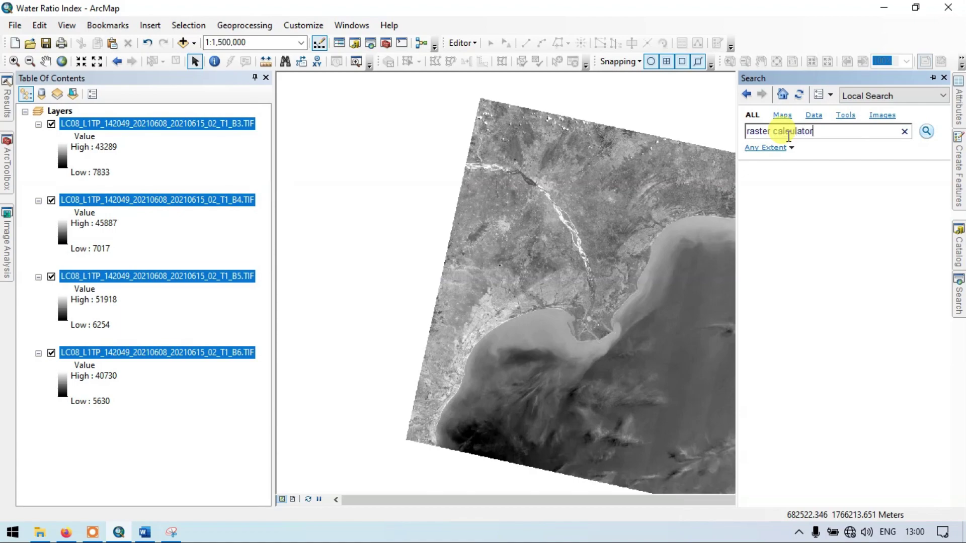
click(927, 132)
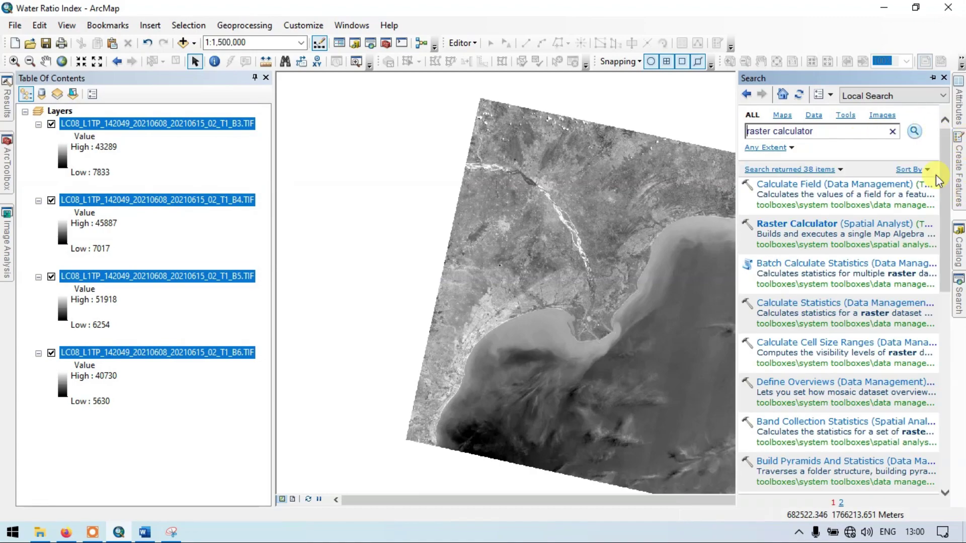
click(871, 224)
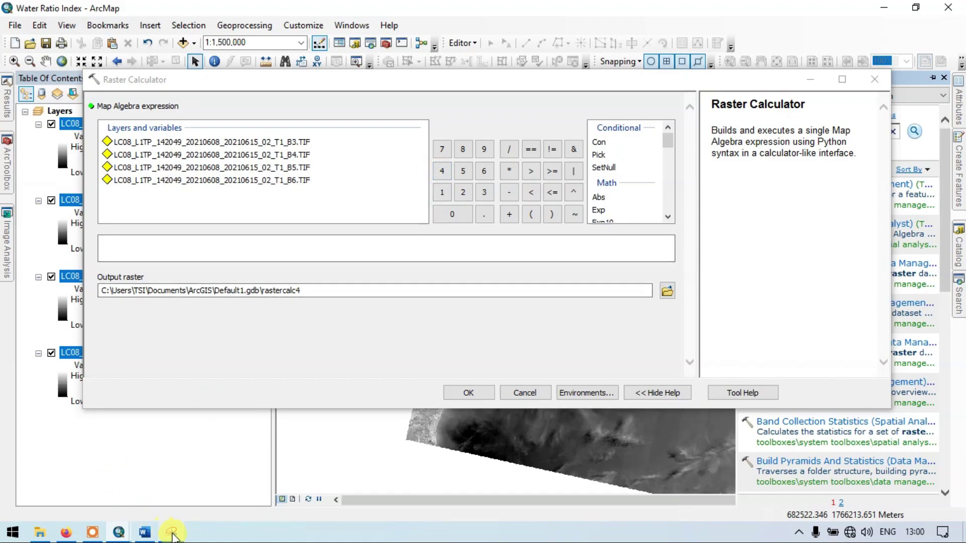
- Check the WRI formula in Word, and enter its numerator in ArcMap's Raster Calculator as Float of the B3 raster plus the B4 raster
click(145, 532)
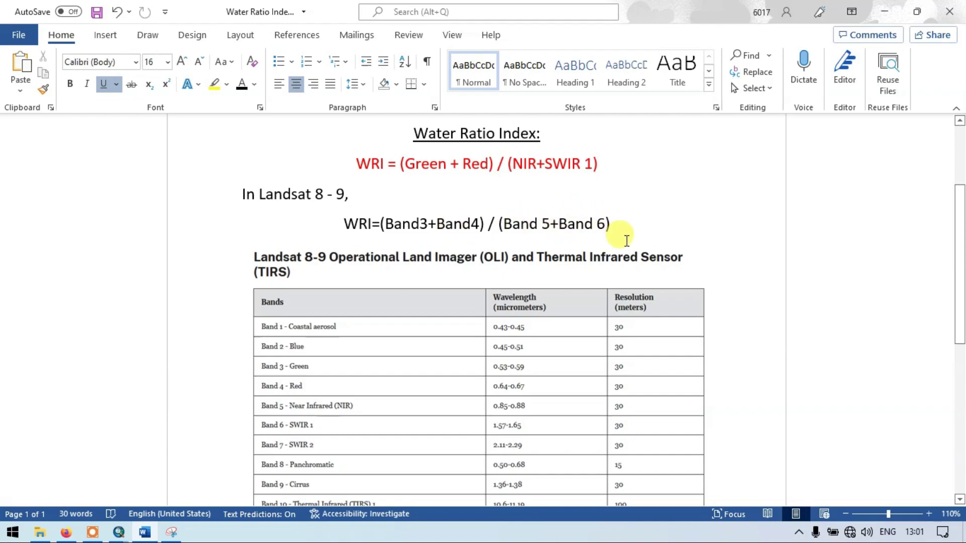
click(174, 532)
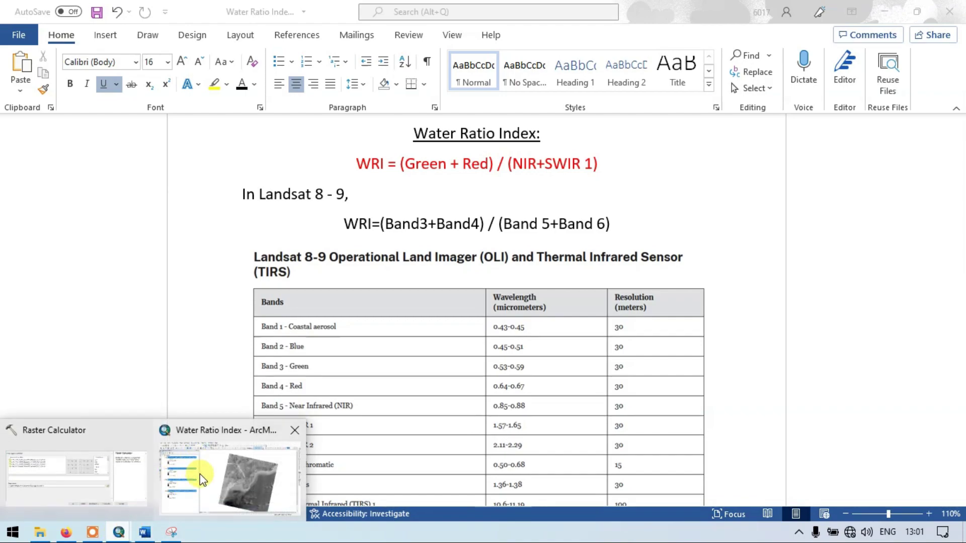
click(200, 474)
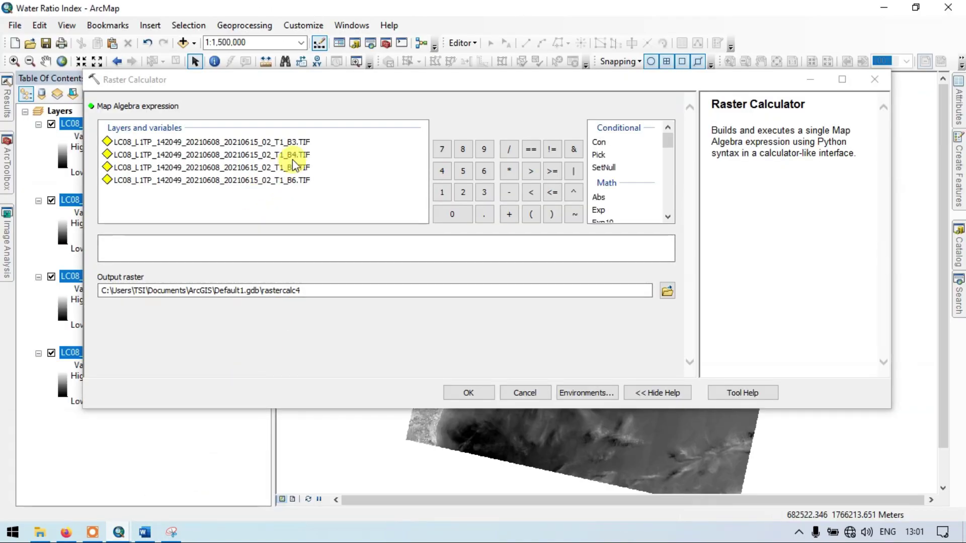
scroll(618, 198, down, 1)
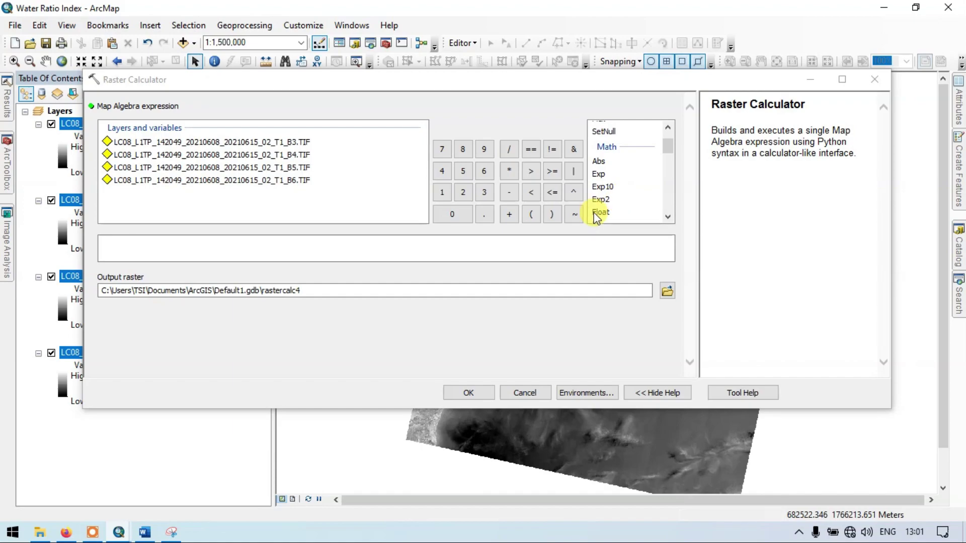
double_click(600, 211)
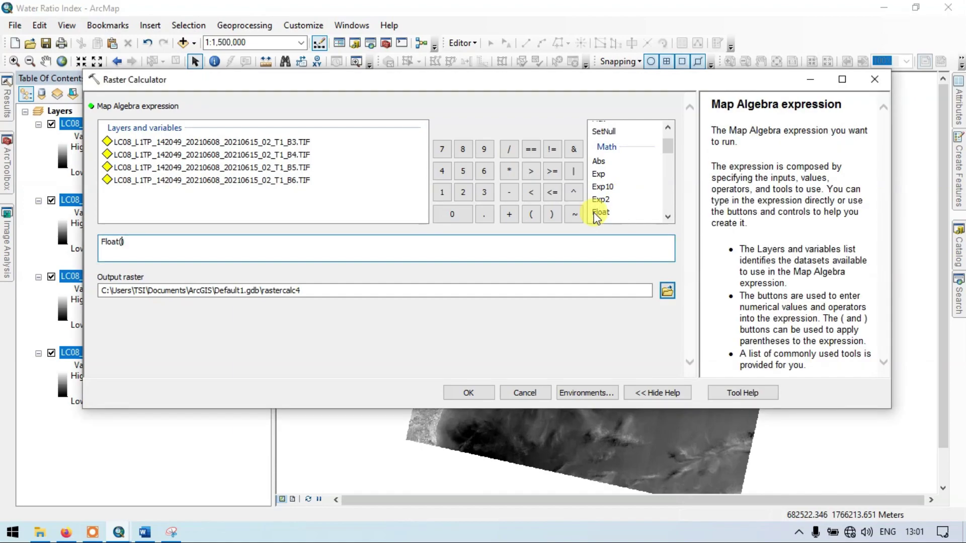
double_click(301, 144)
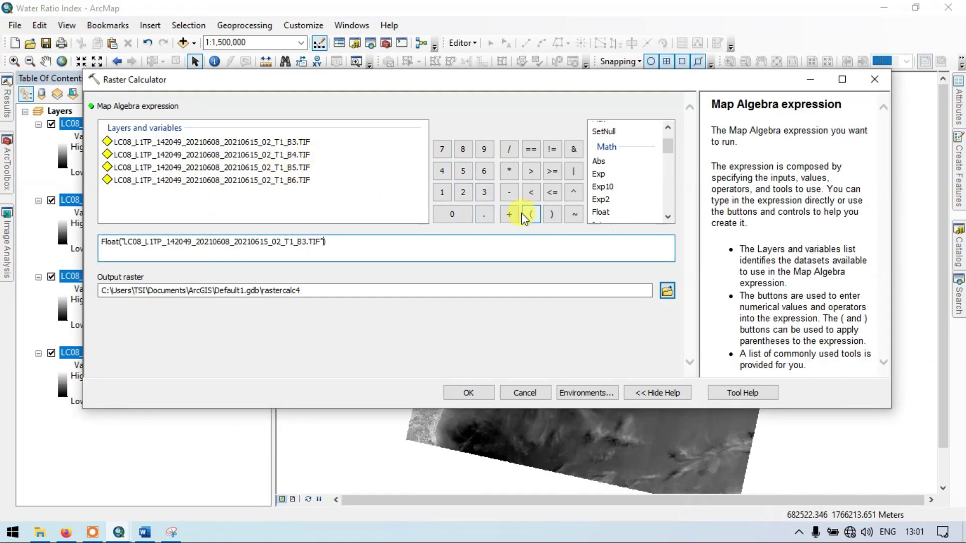
click(510, 214)
double_click(300, 156)
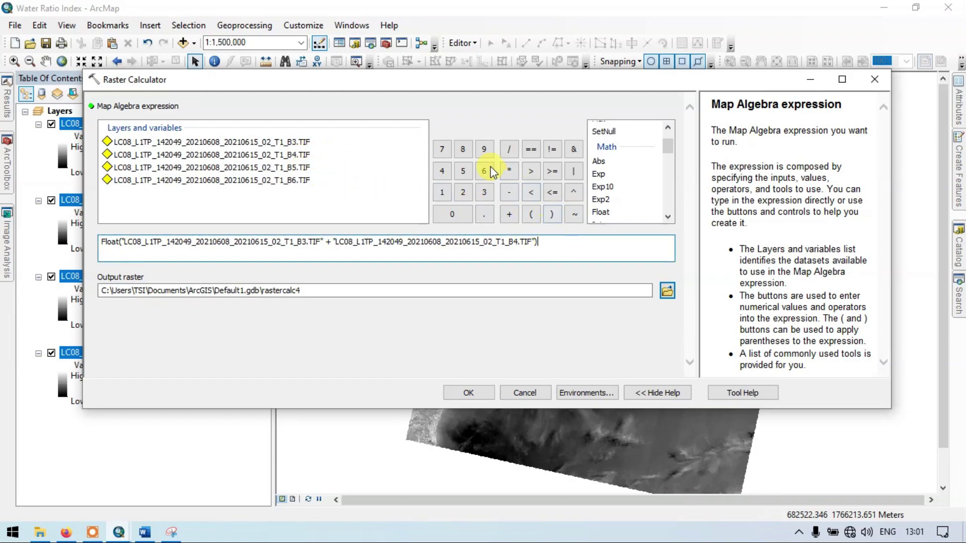
- Complete the map algebra expression by dividing the numerator by Float of the B5 raster plus the B6 raster
click(510, 153)
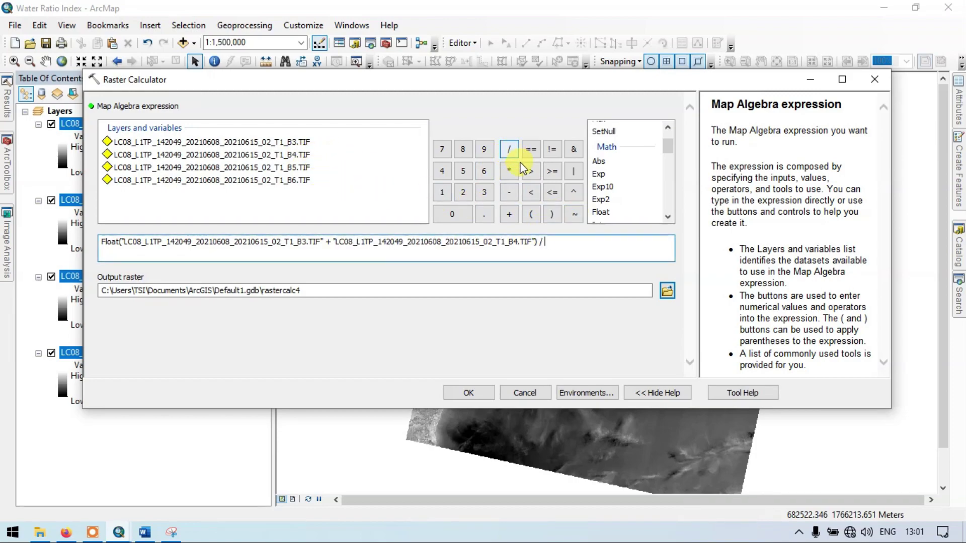
click(603, 212)
double_click(602, 212)
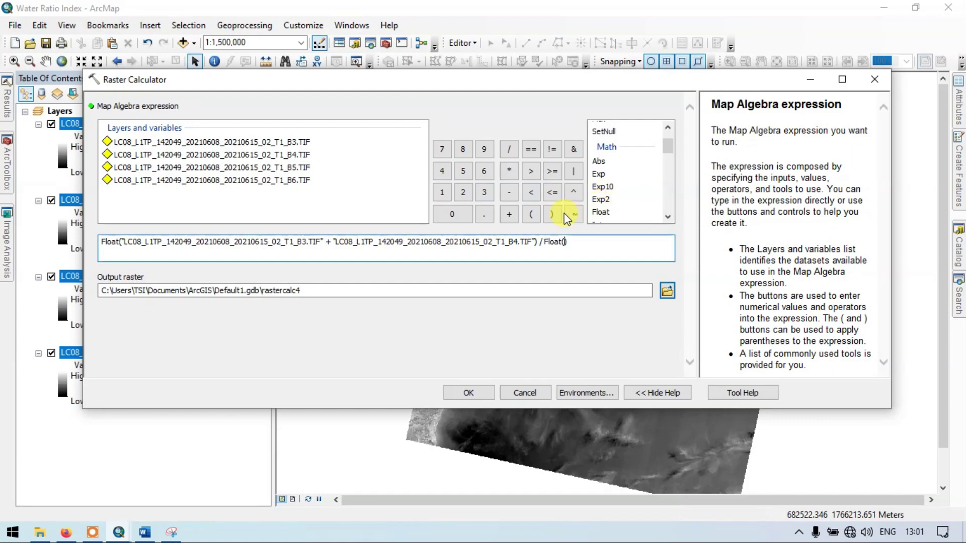
double_click(289, 171)
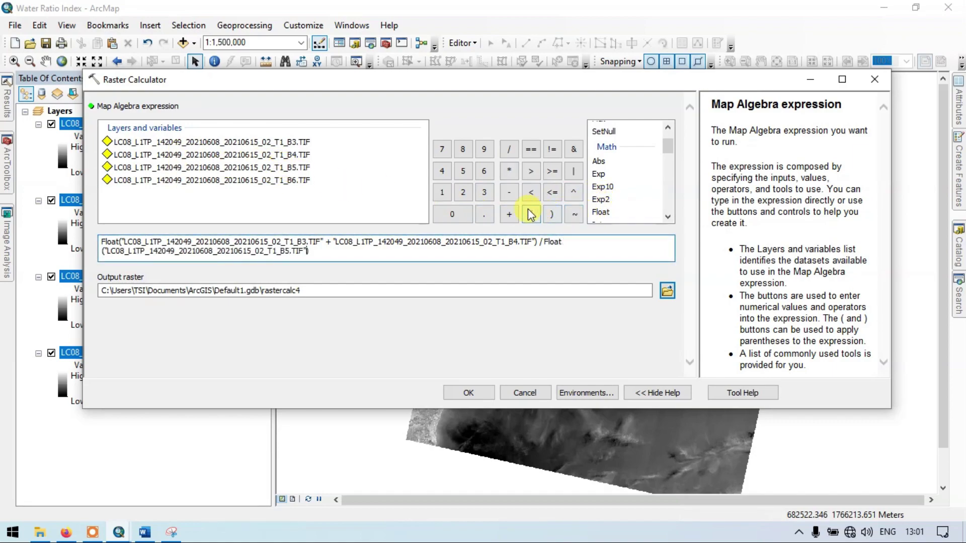
click(509, 214)
double_click(276, 179)
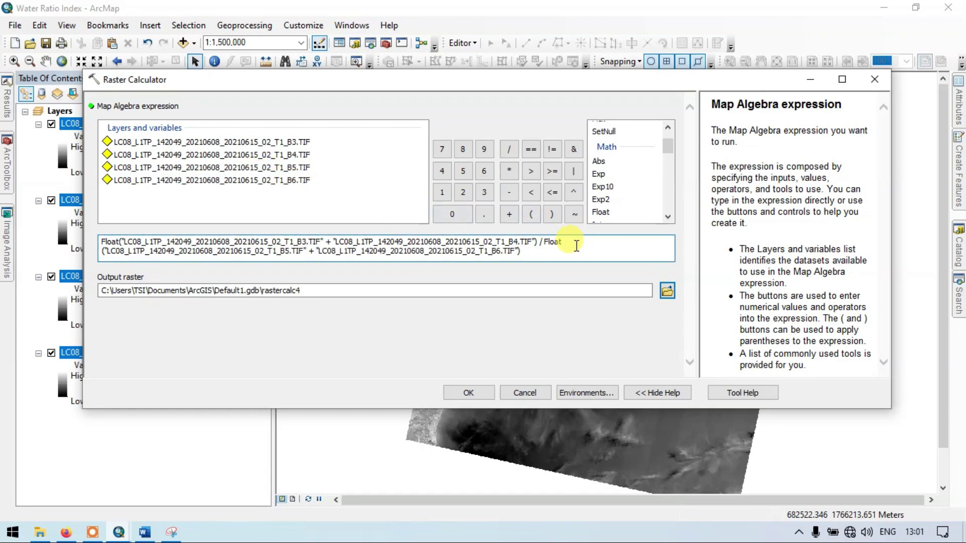
click(539, 252)
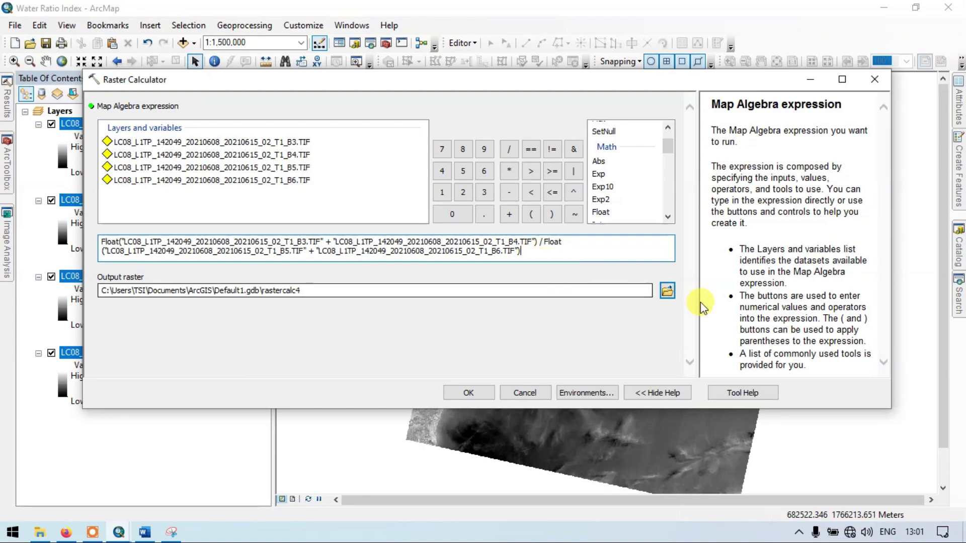
- Set the output raster to WRI in the scarp folder and run the raster calculation
click(666, 292)
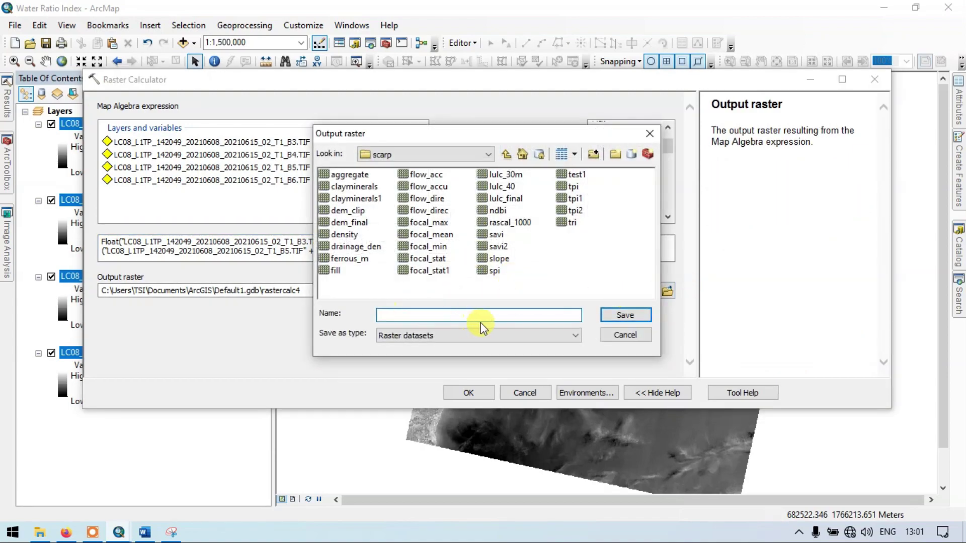
click(406, 314)
text(RI)
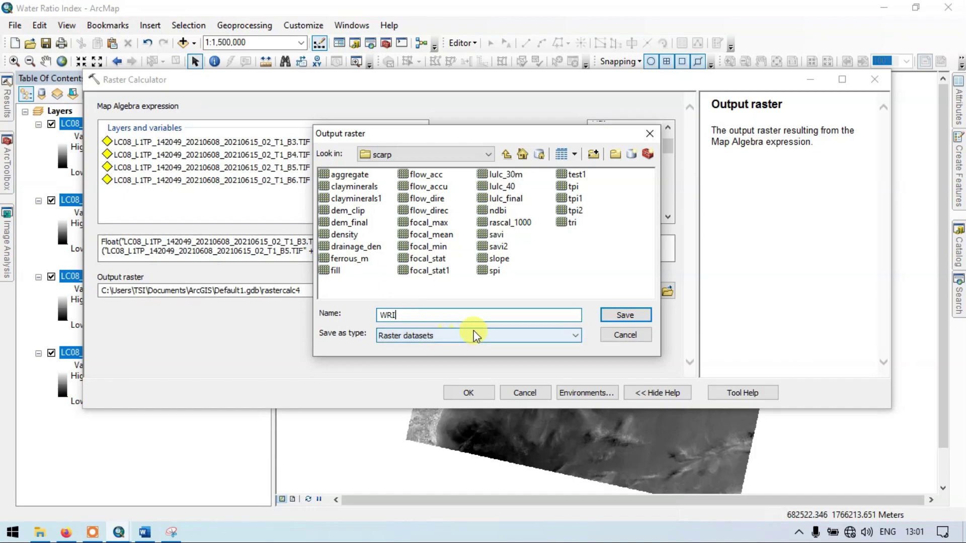
click(630, 316)
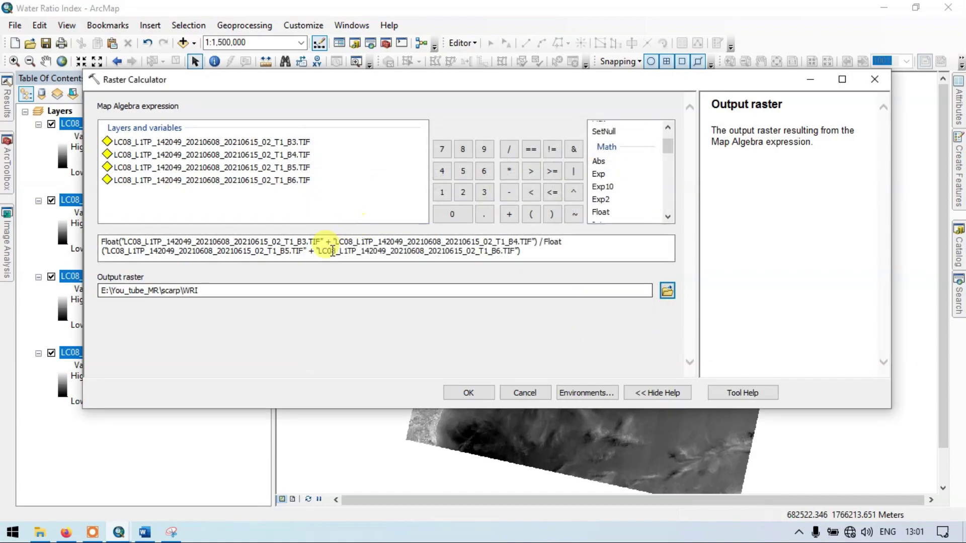
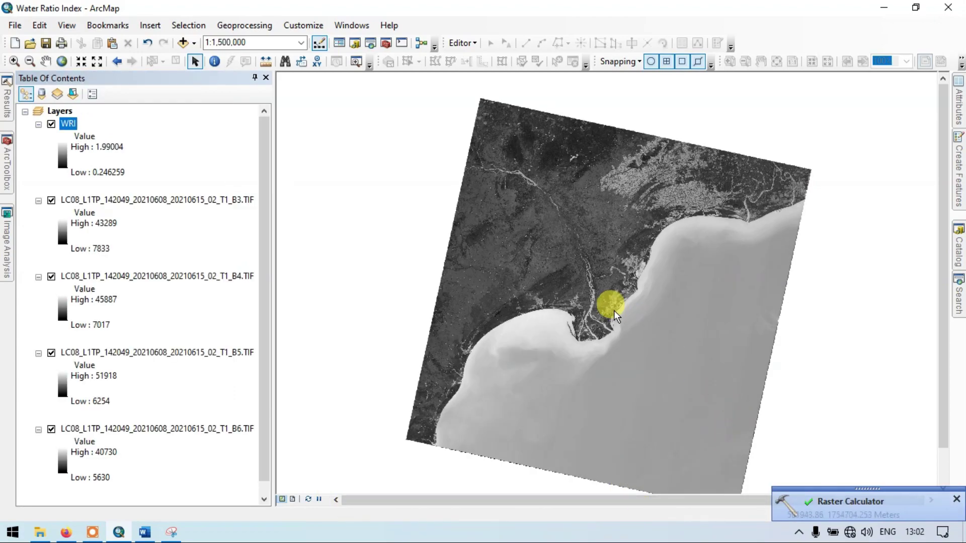
- Open the WRI layer's symbology and switch it to the Classified renderer, computing the required histogram
click(71, 132)
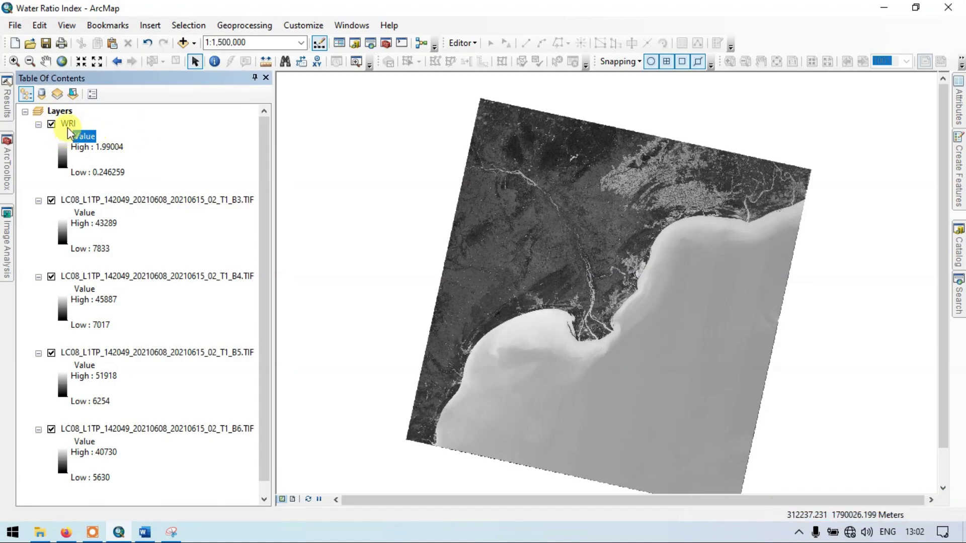
right_click(69, 125)
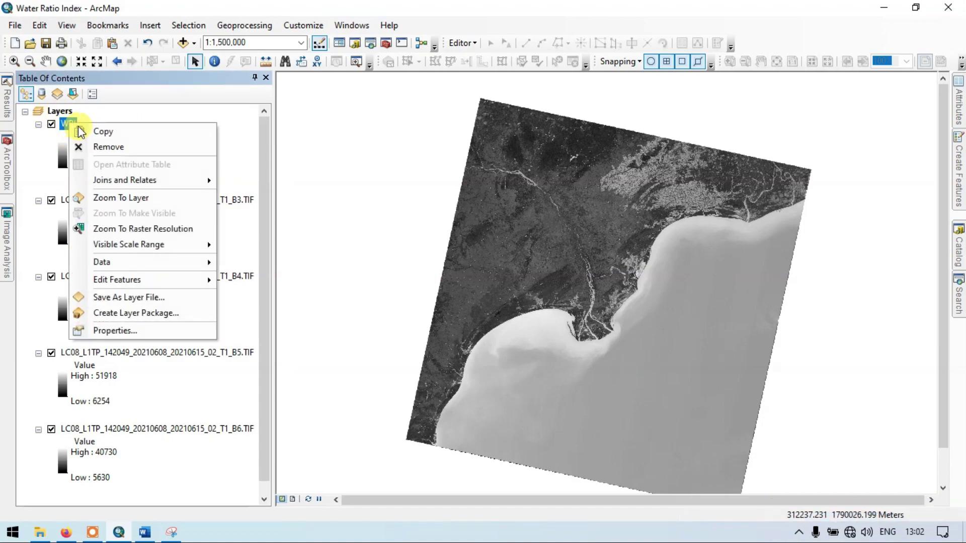
click(151, 328)
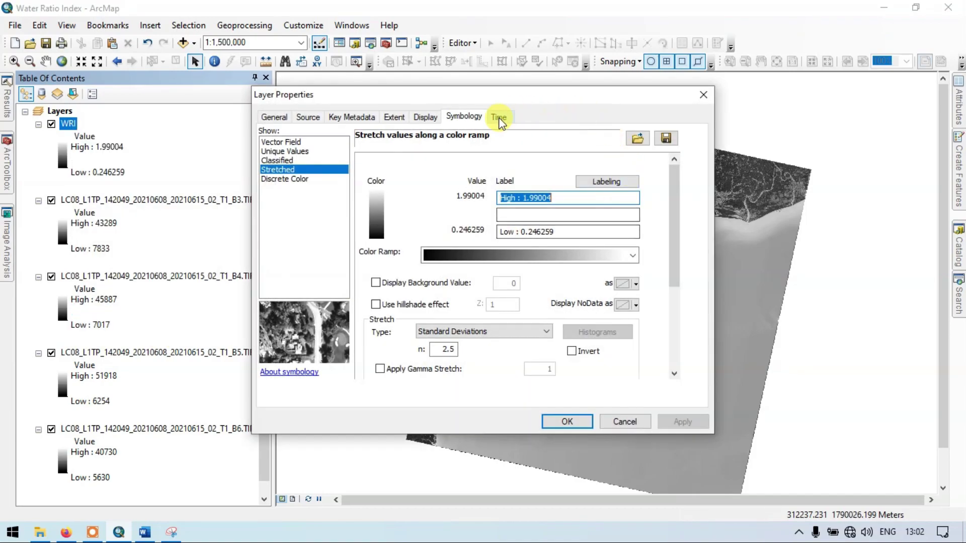
click(282, 161)
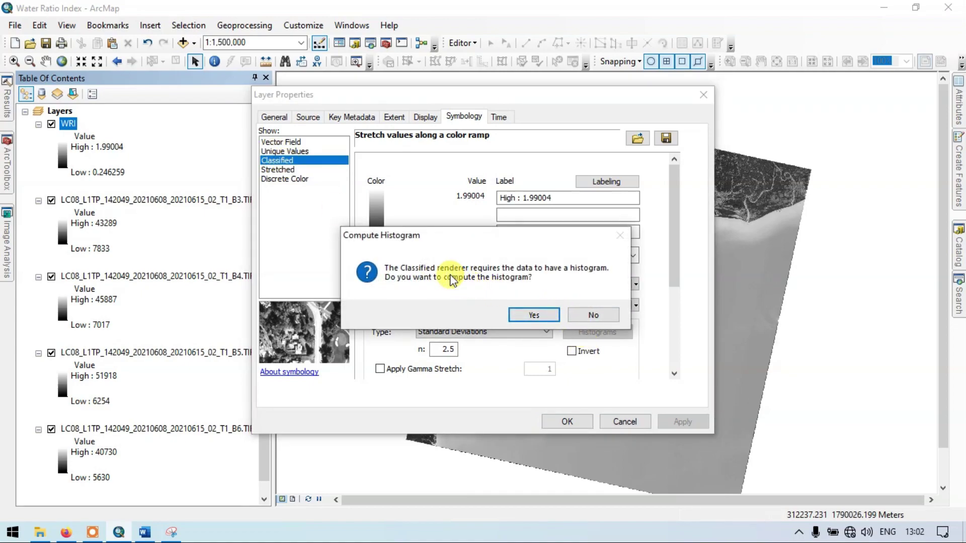
click(553, 314)
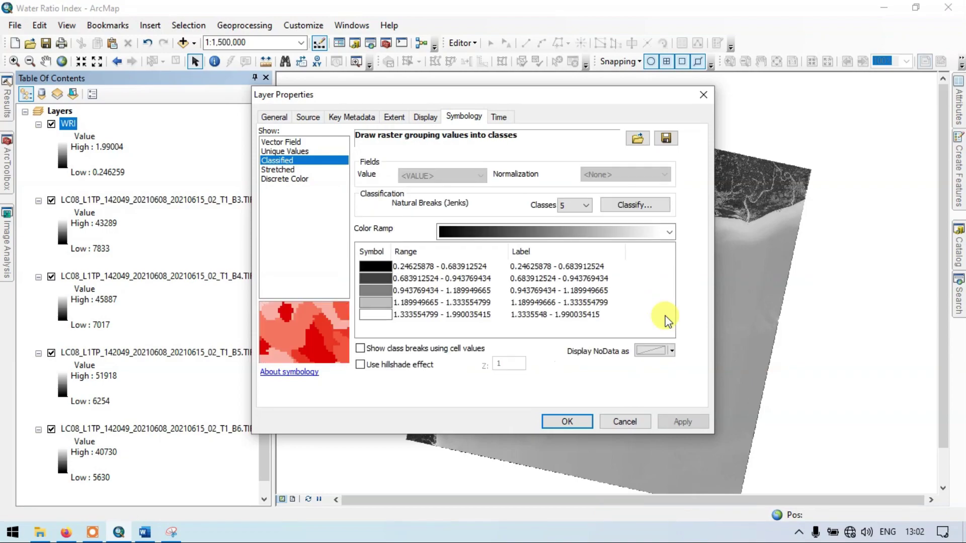
- Set the number of classes for the WRI layer to 2
click(586, 207)
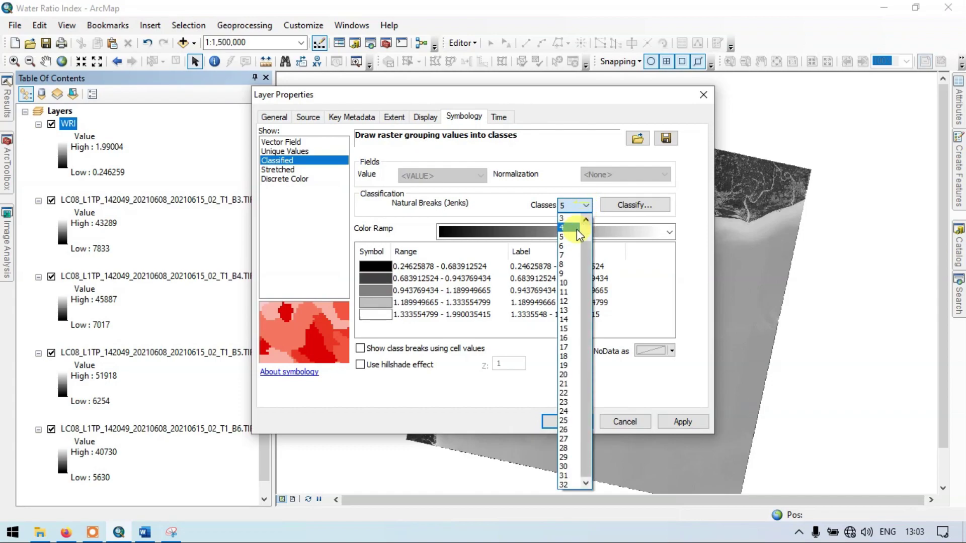
click(562, 219)
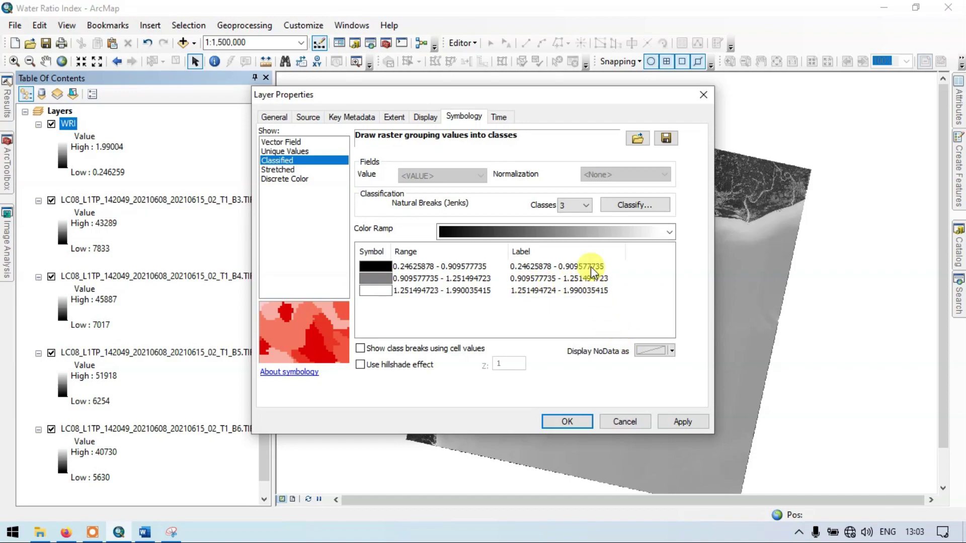
click(583, 204)
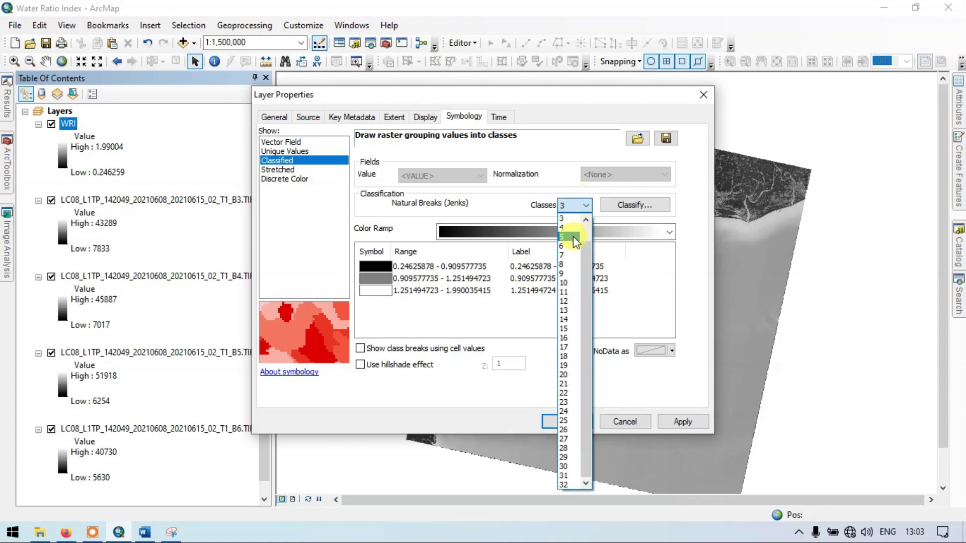
scroll(569, 224, up, 1)
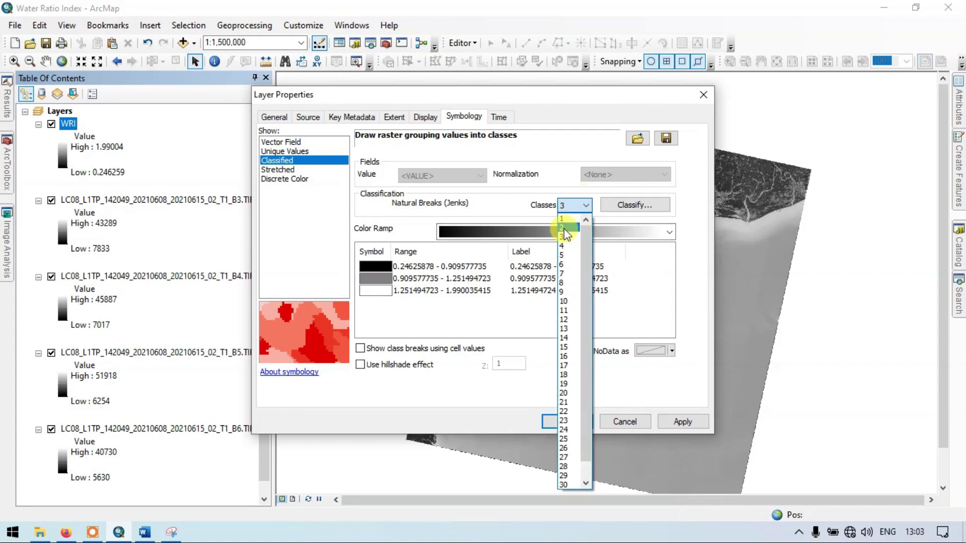
click(565, 229)
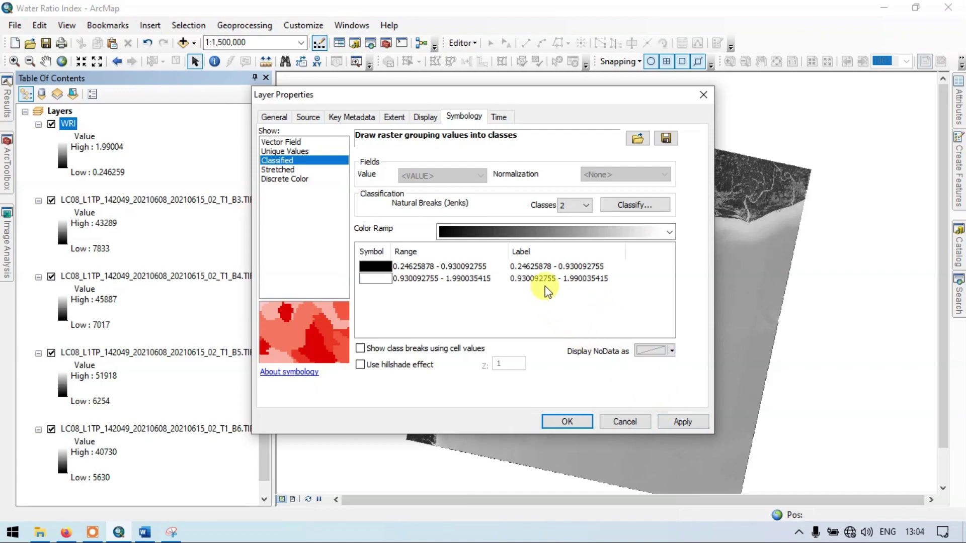
- Change the classification method to Manual and set the first break value to 1
click(637, 204)
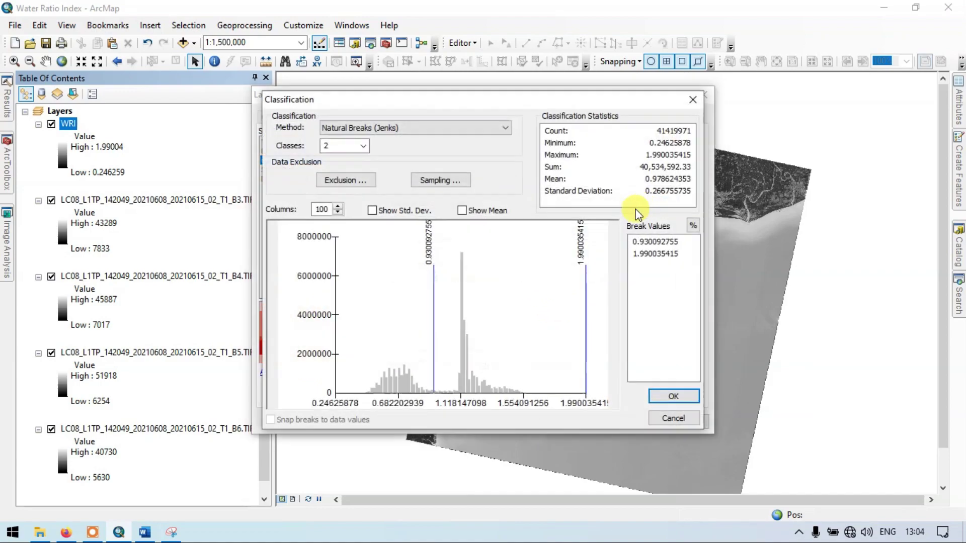
click(446, 128)
click(343, 139)
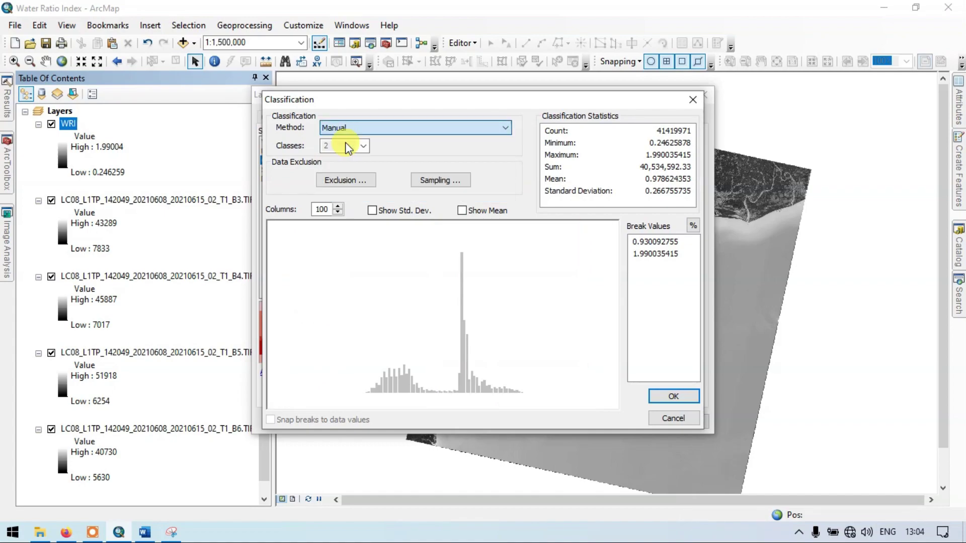
click(671, 242)
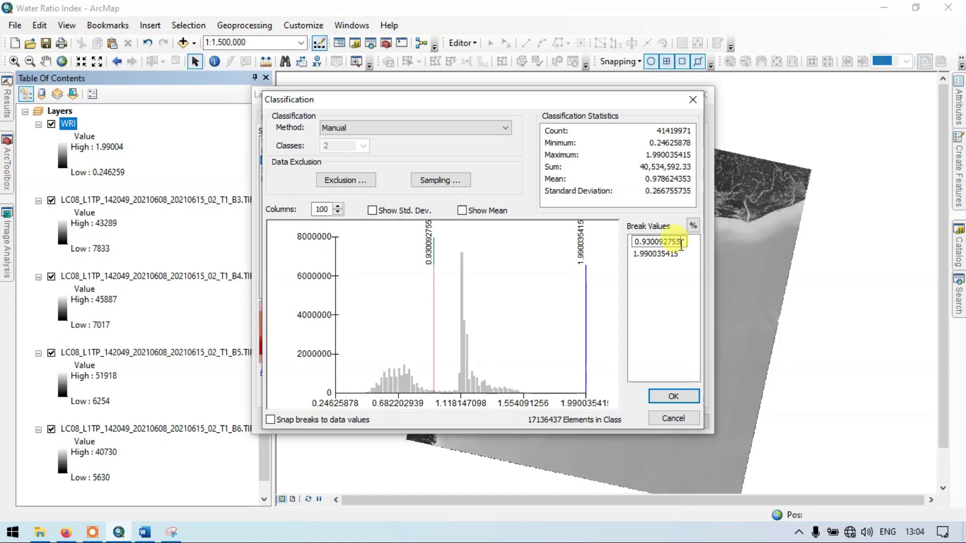
key(Return)
text(1)
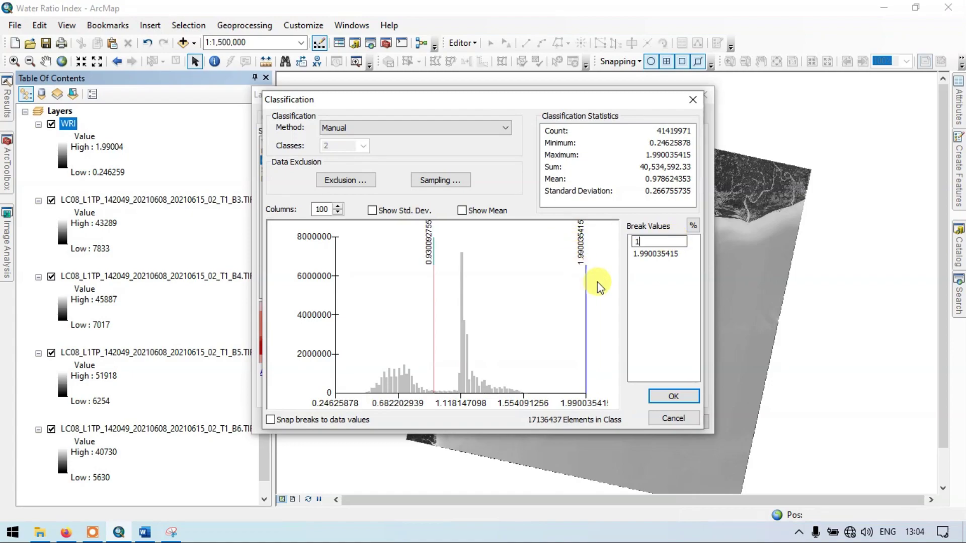
key(Return)
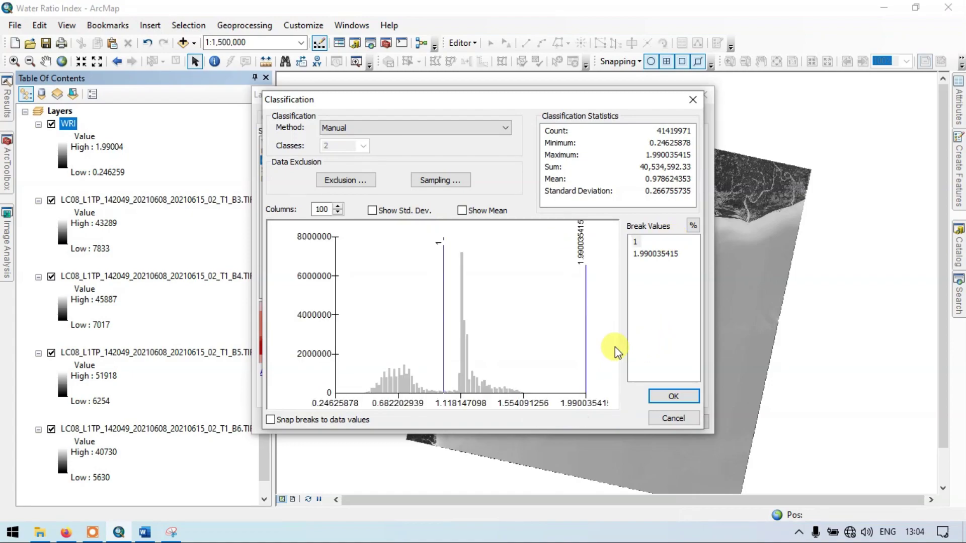
click(686, 393)
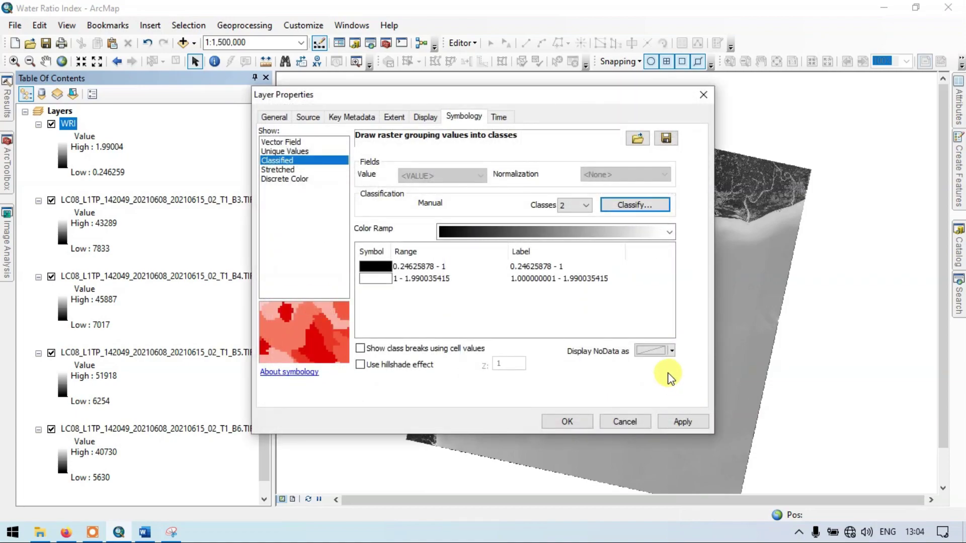
click(632, 202)
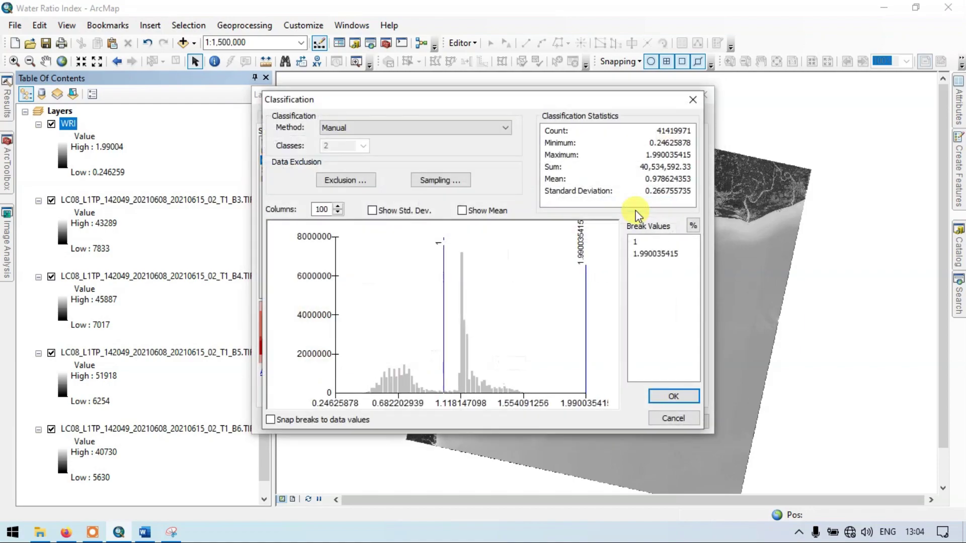
click(636, 244)
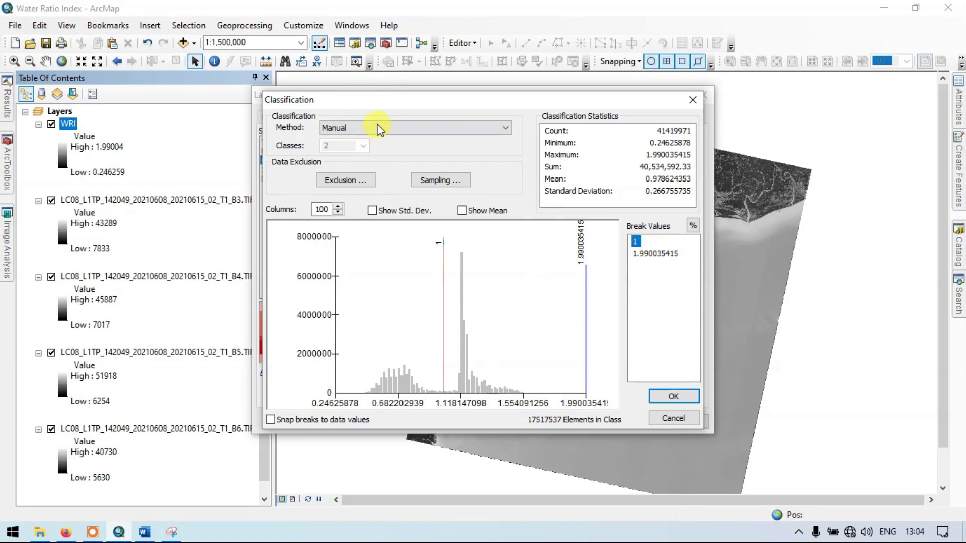
click(674, 396)
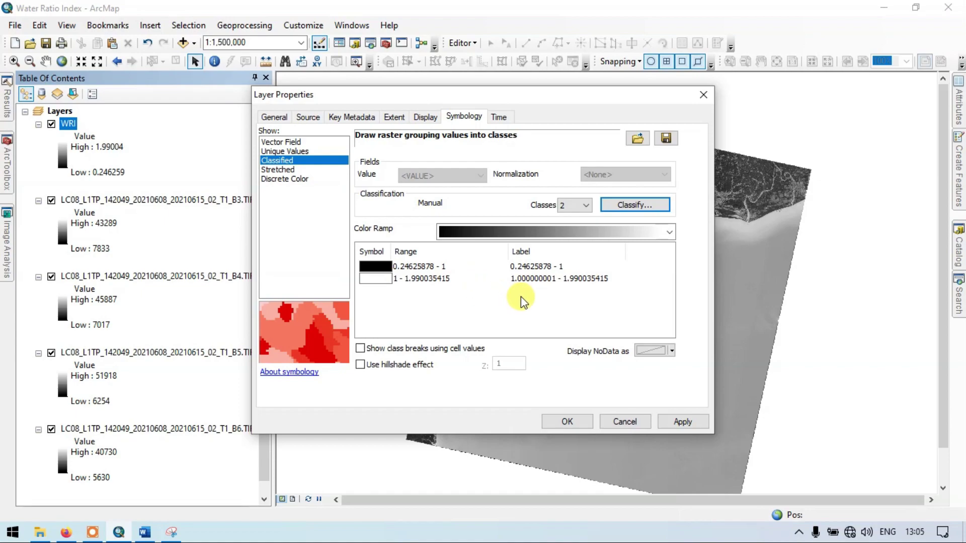
- Color the WRI class above 1 bright blue and the class up to 1 light beige, and apply the symbology
click(373, 279)
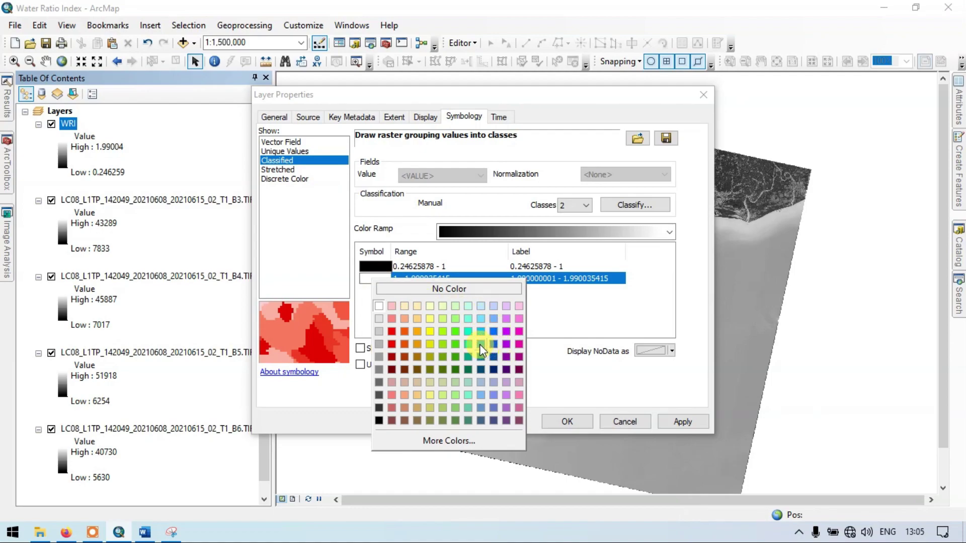
click(479, 332)
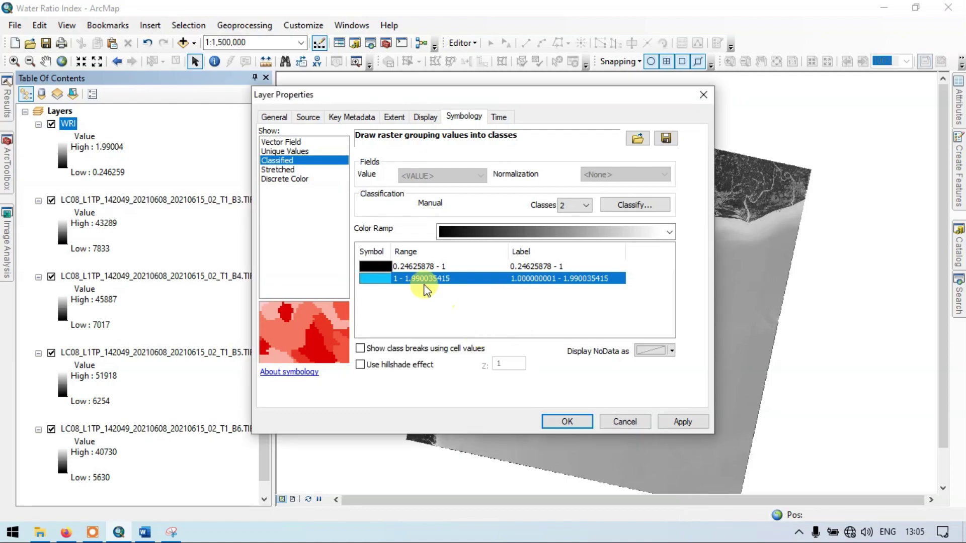
click(377, 265)
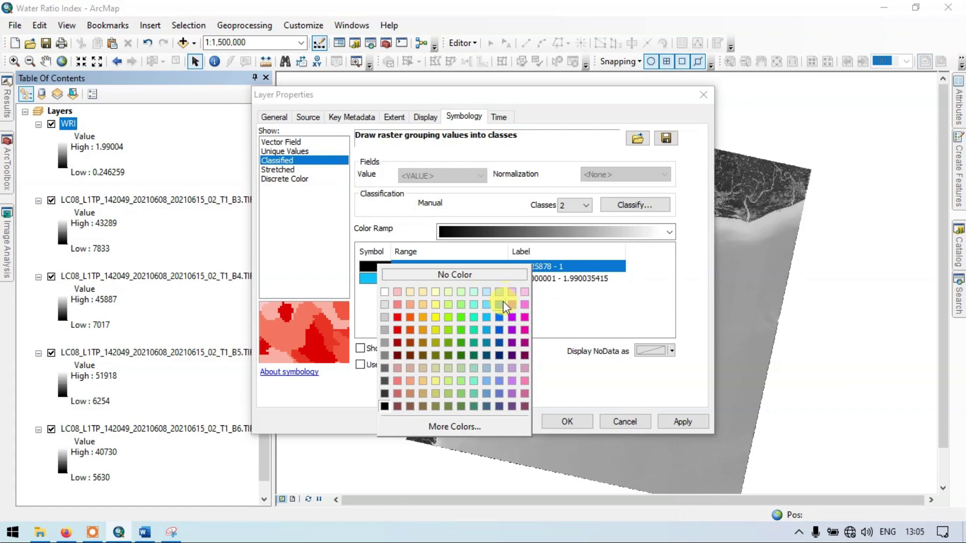
click(423, 293)
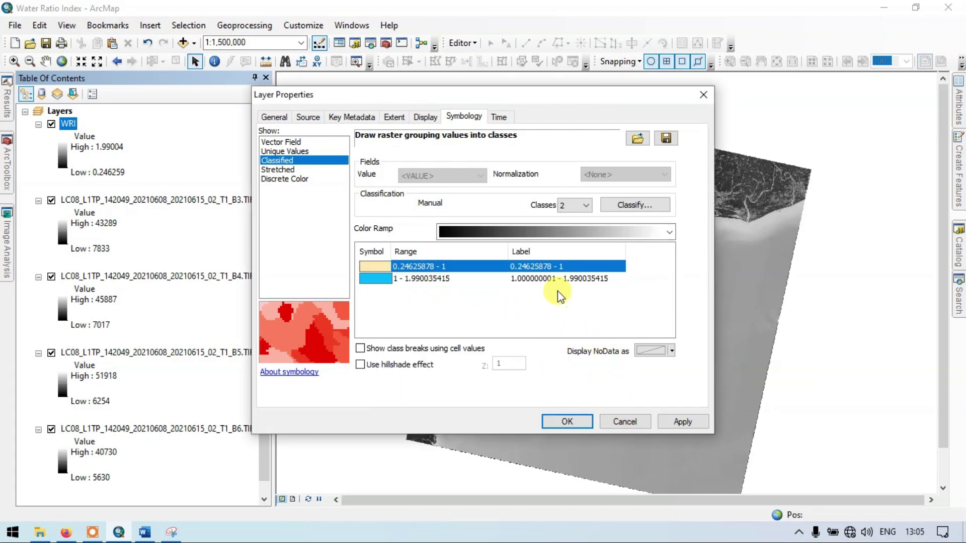
click(683, 422)
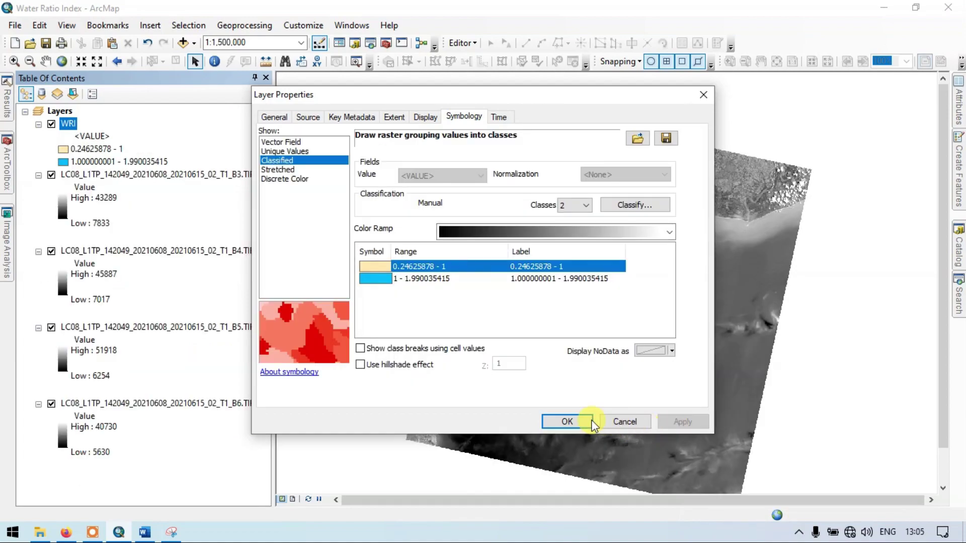
click(568, 422)
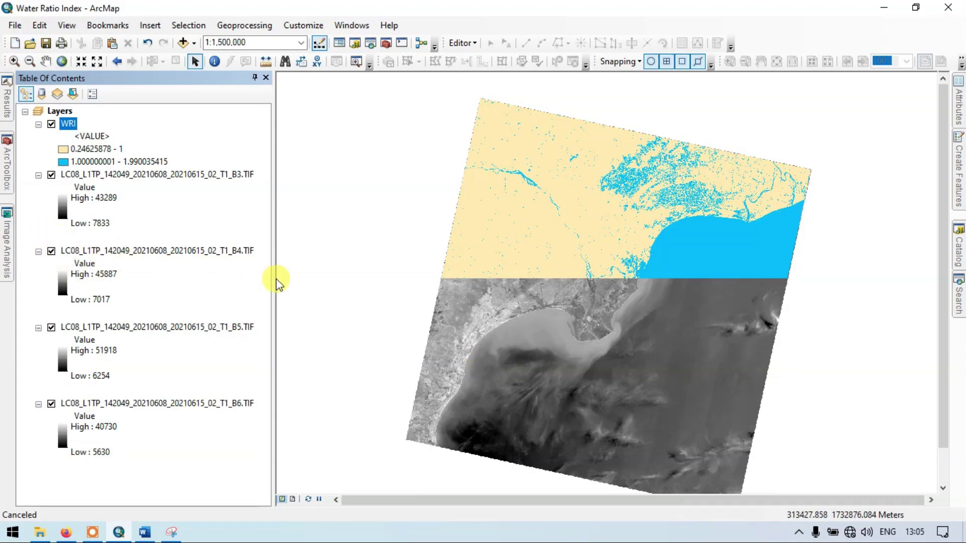
- Hide the B3, B4, B5 and B6 raster layers, leaving only the WRI layer displayed
click(51, 174)
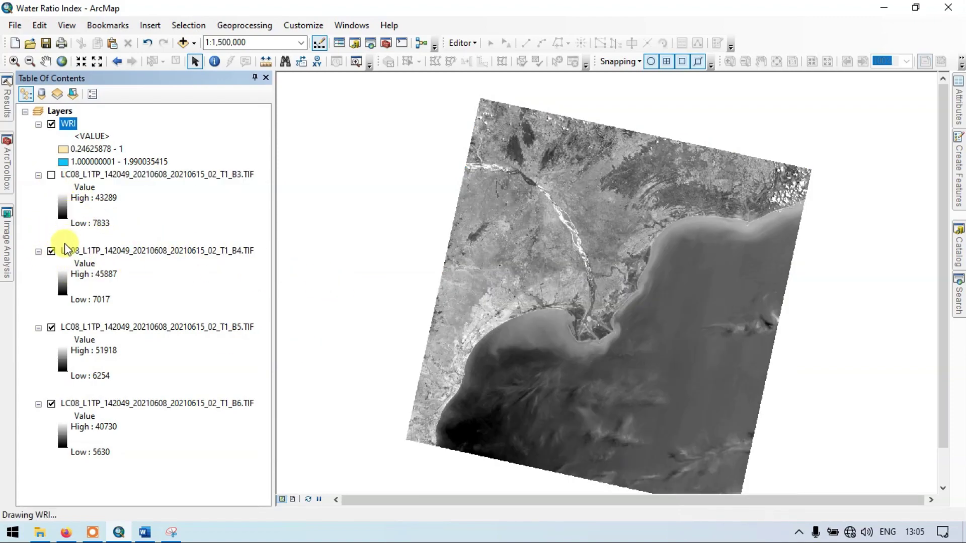
click(52, 251)
click(52, 328)
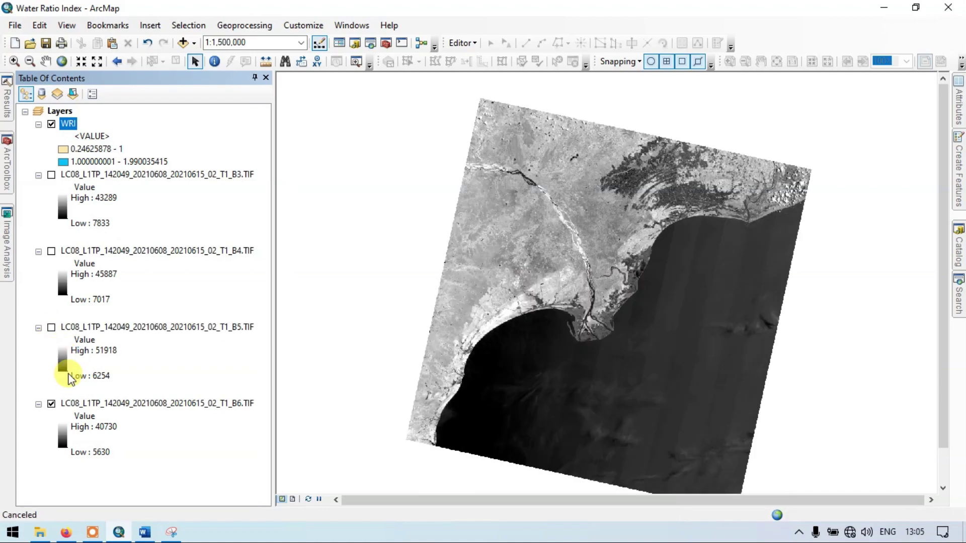
click(51, 404)
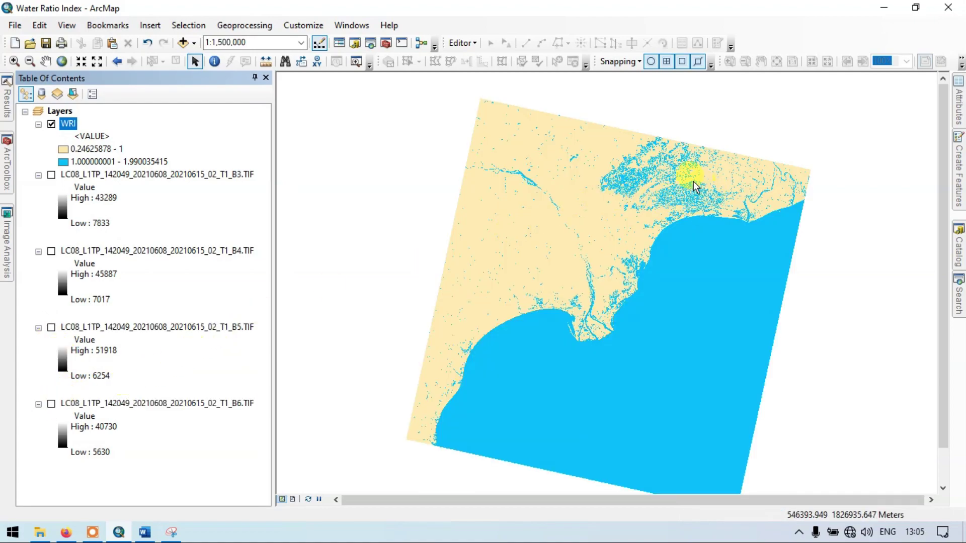
- Examine the classified WRI layer along the central river and across the ponds near the northern coast
drag(702, 201, 589, 222)
drag(492, 228, 569, 207)
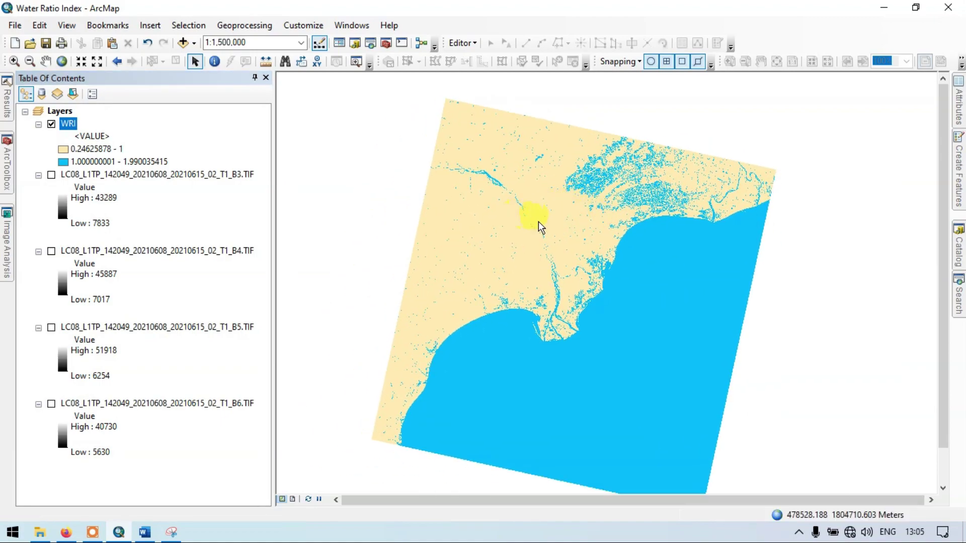
scroll(539, 221, up, 2)
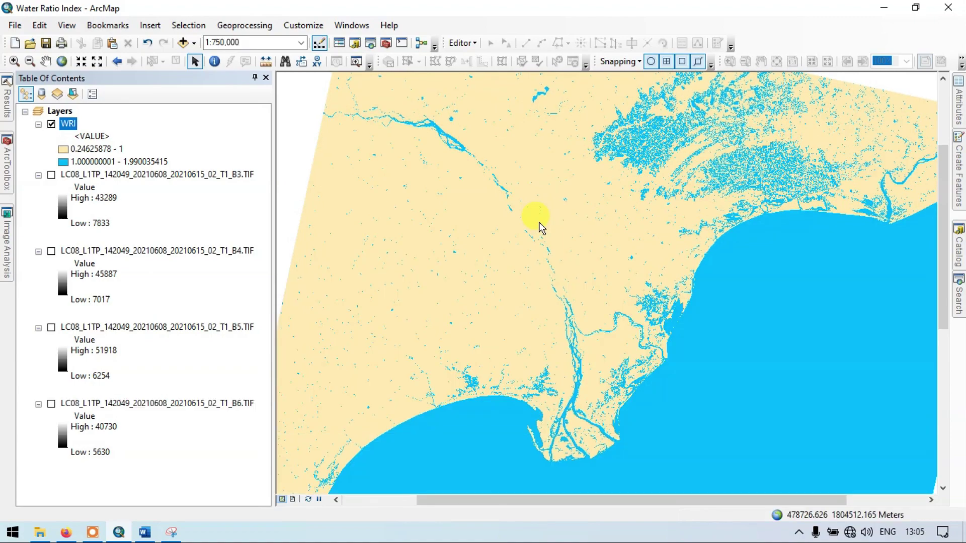
scroll(538, 221, up, 3)
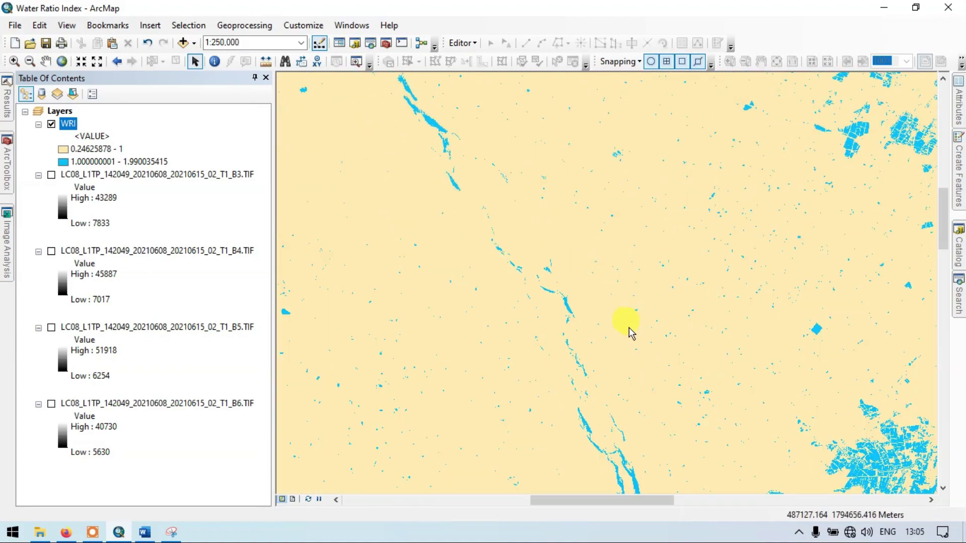
key(Up)
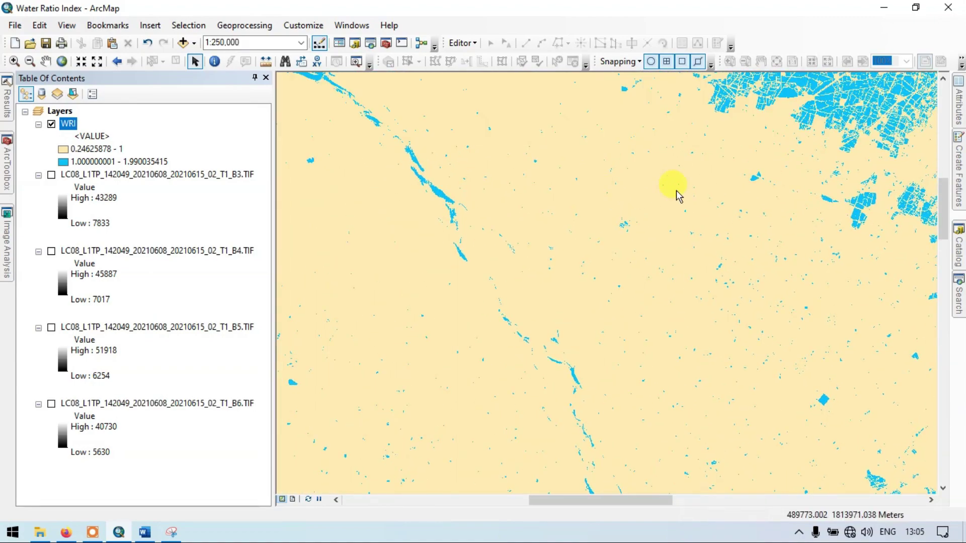
key(Right)
key(Right)
key(Right)
key(Right)
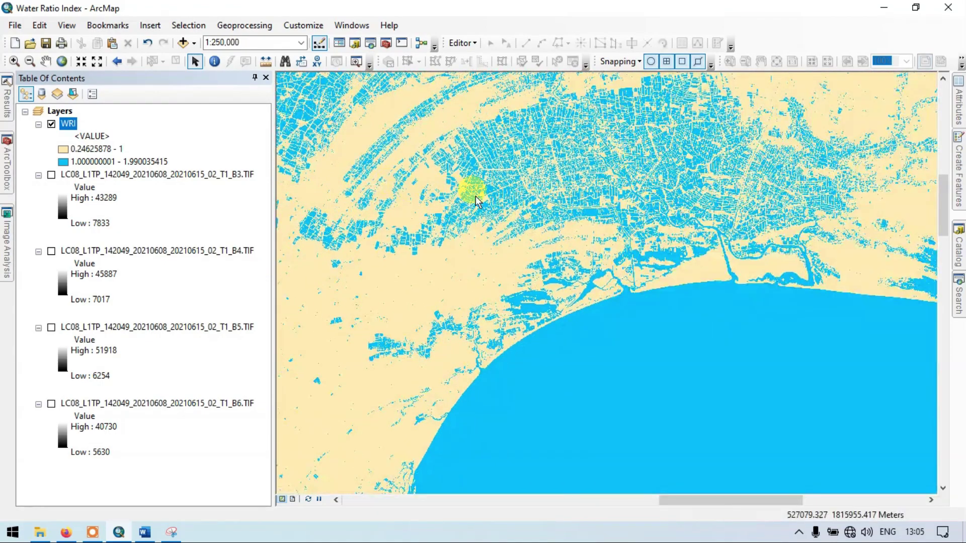
key(Up)
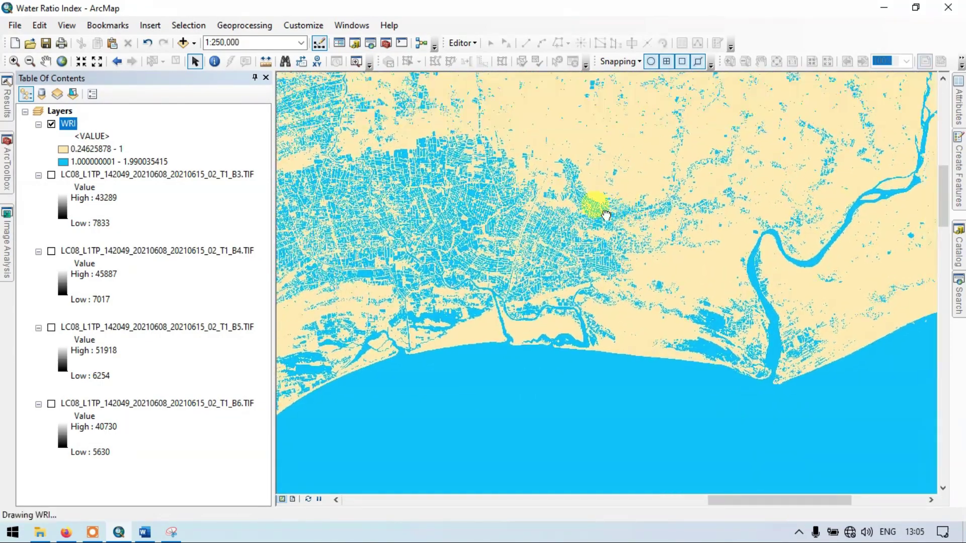
scroll(395, 199, down, 3)
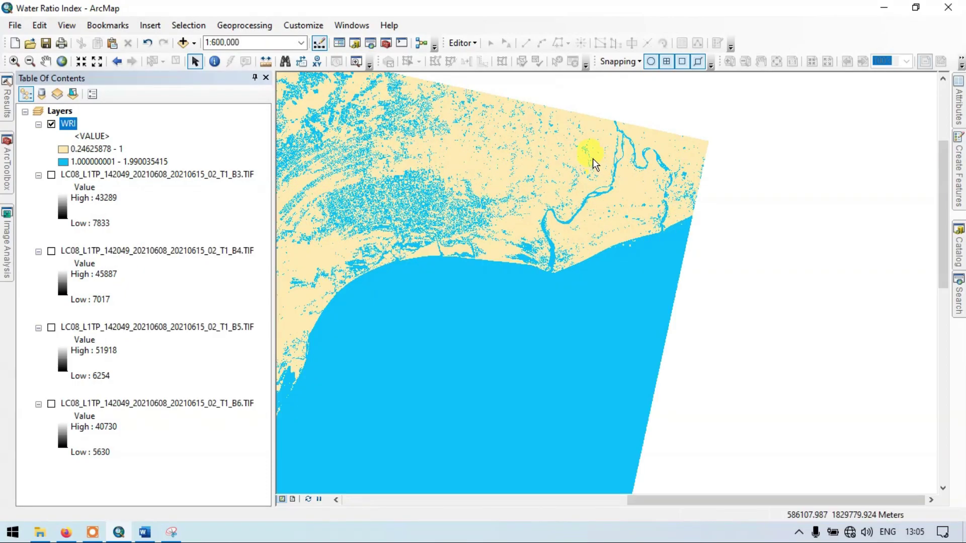
- Examine the water class along the river channels and coast in the northeastern corner of the scene
scroll(523, 224, up, 3)
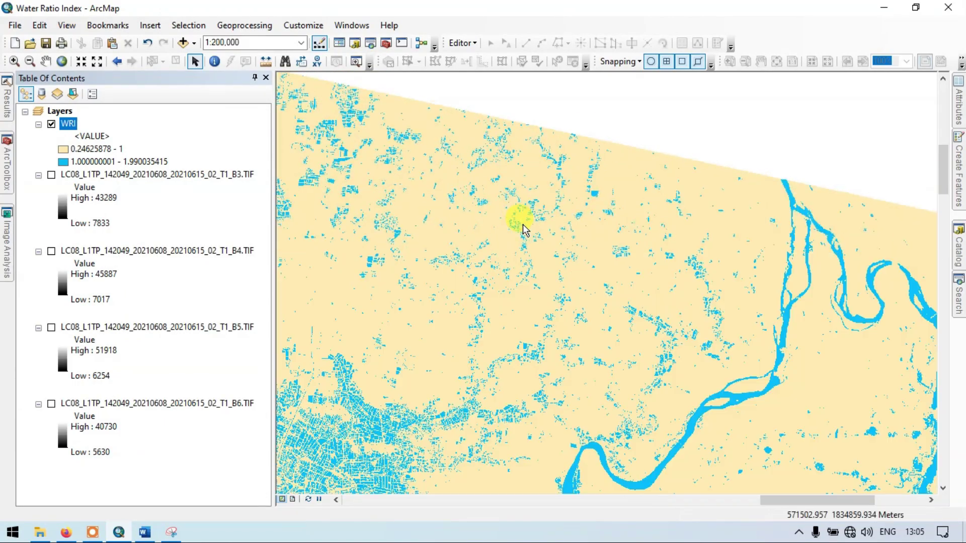
scroll(619, 227, up, 1)
key(Right)
key(Right)
key(Right)
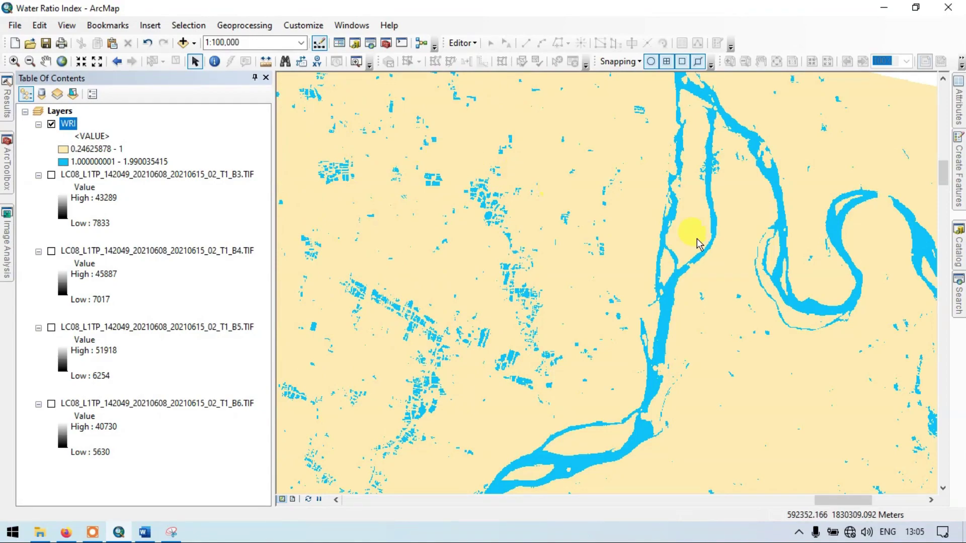
drag(681, 231, 502, 157)
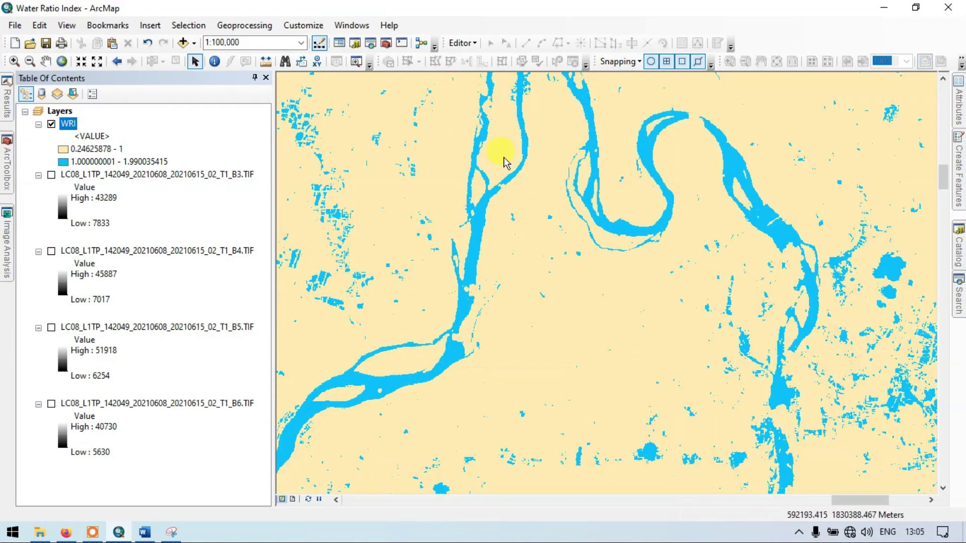
drag(663, 237, 548, 219)
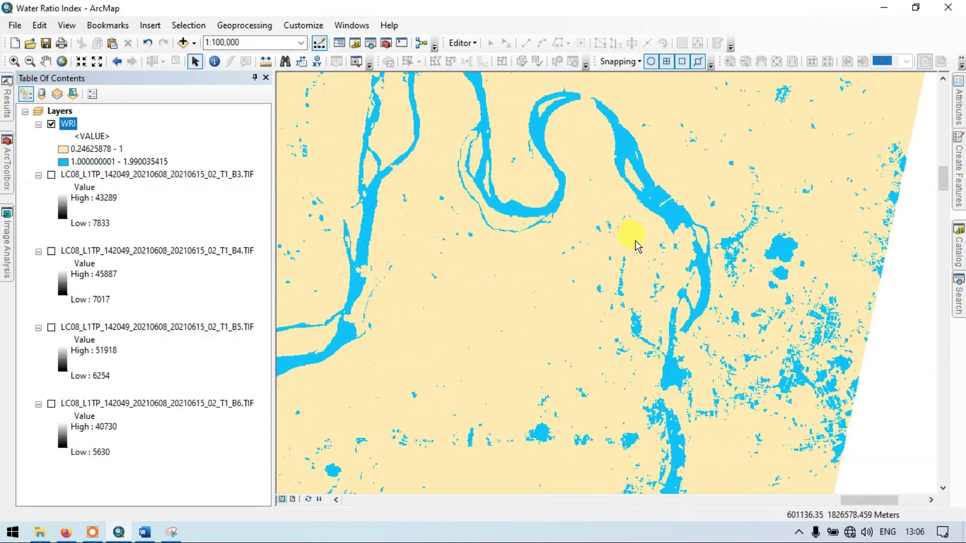
drag(635, 241, 592, 161)
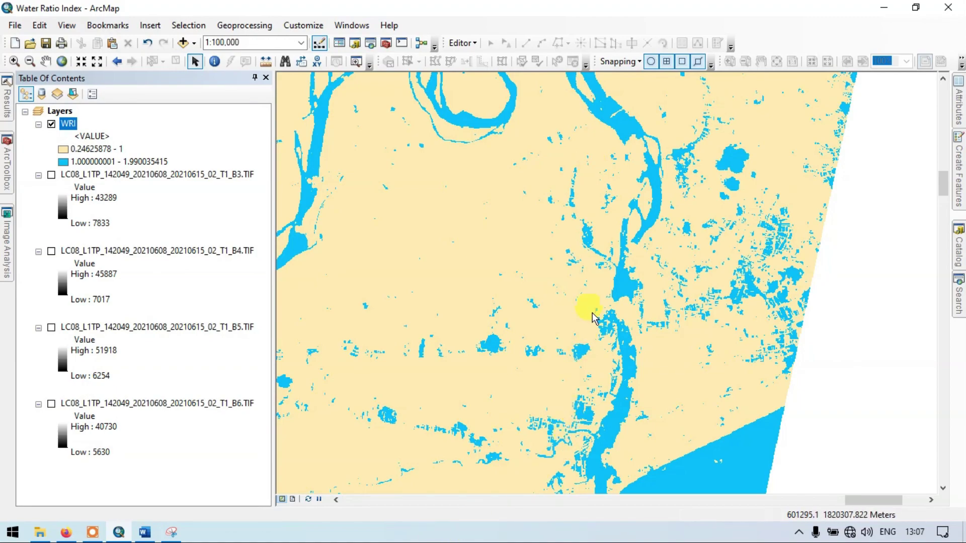
scroll(564, 206, up, 1)
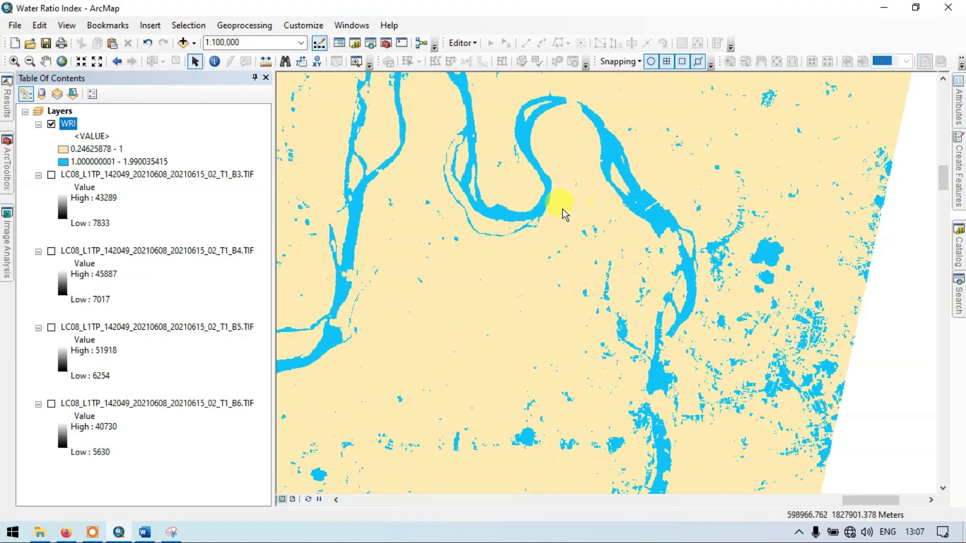
scroll(564, 212, up, 3)
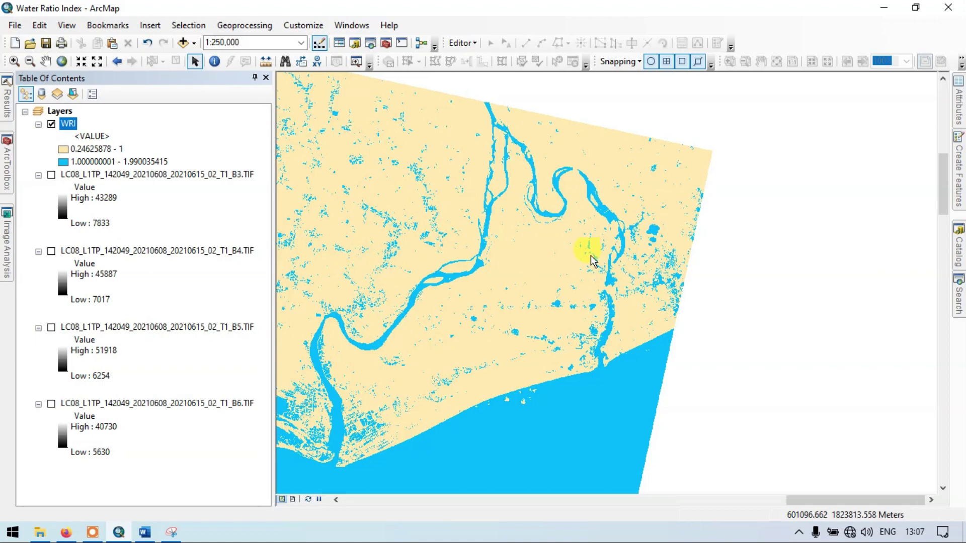
- Search for "reclassify", open the Reclassify (Spatial Analyst) tool and choose WRI as its input raster
click(961, 292)
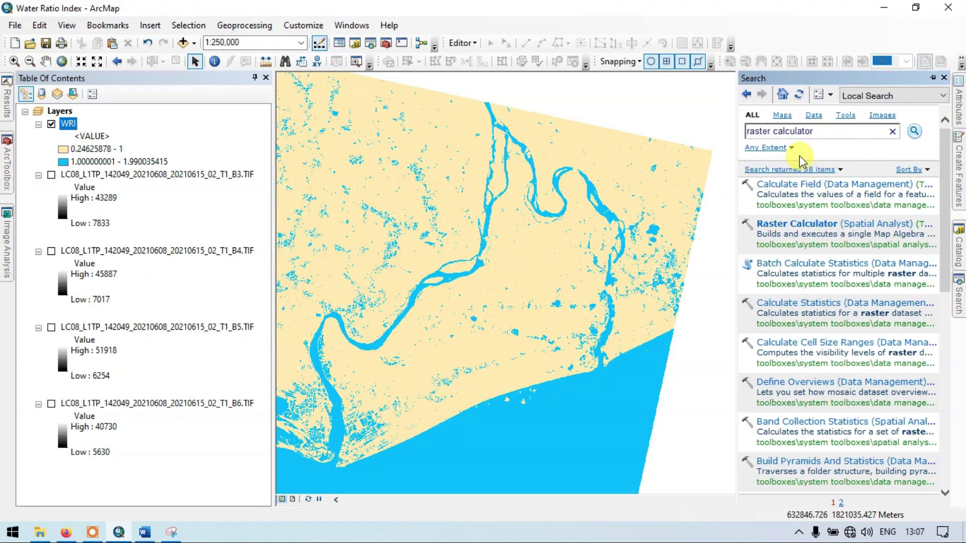
drag(829, 132, 755, 132)
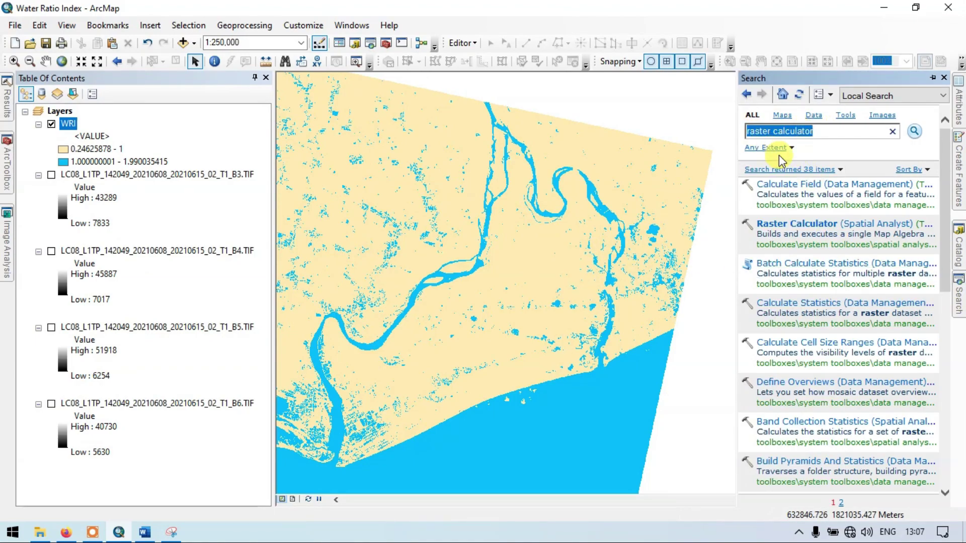
text(reclassify)
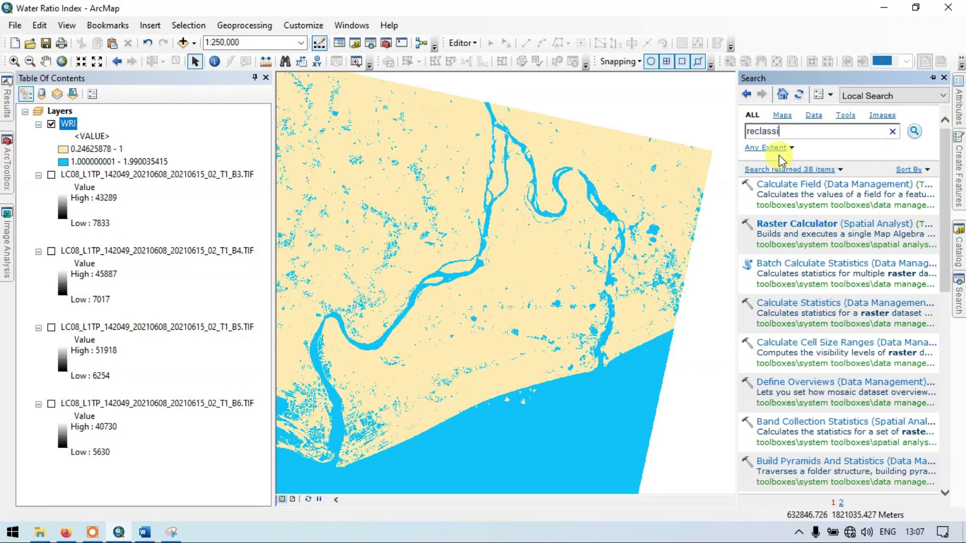
click(915, 131)
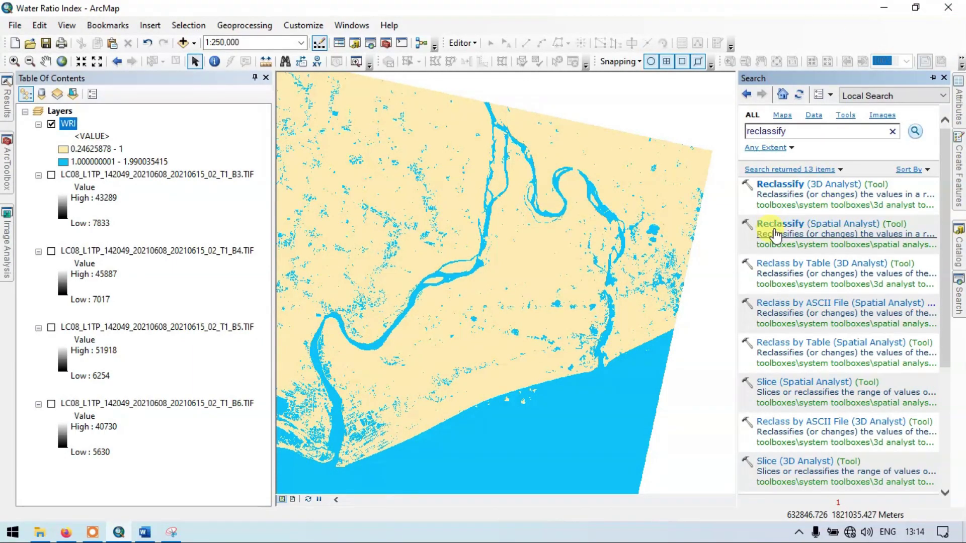
click(830, 223)
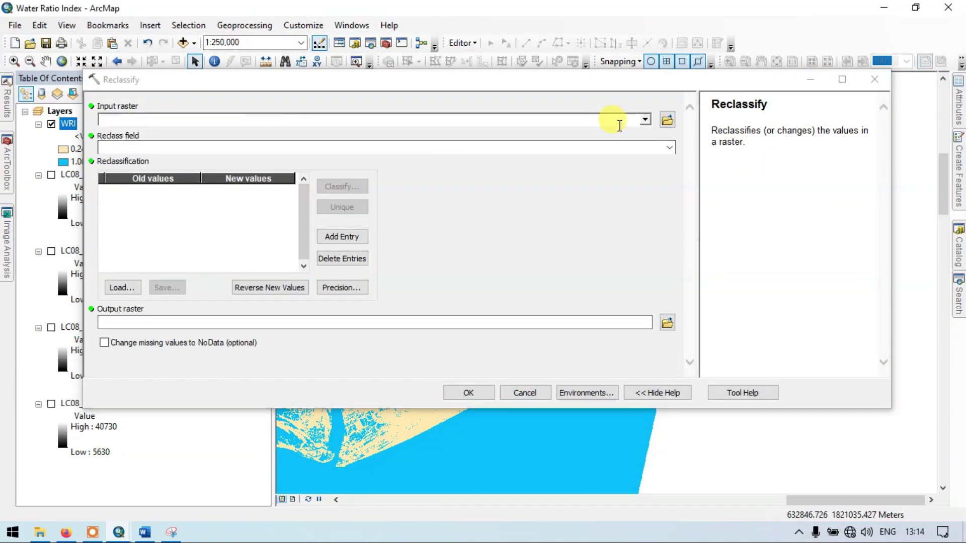
click(644, 121)
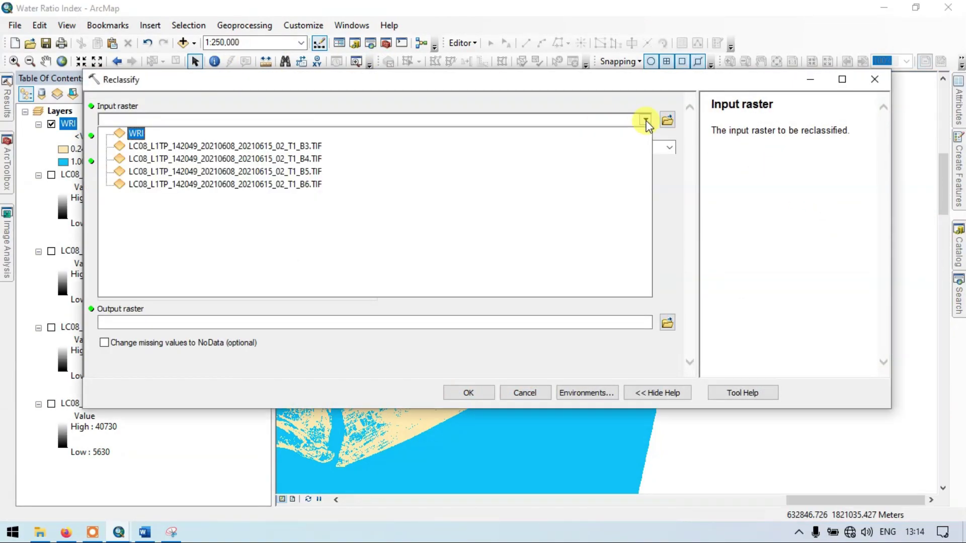
click(139, 133)
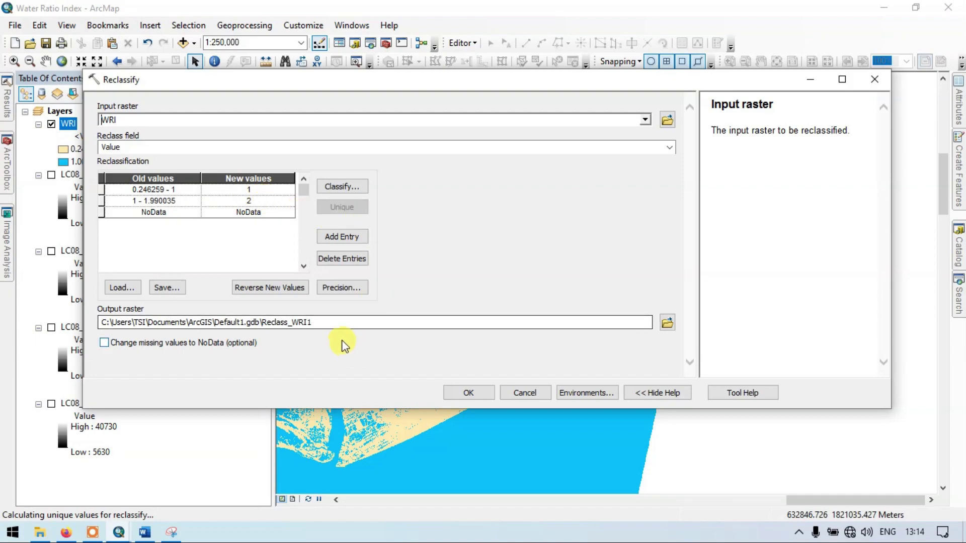
- Set the Reclassify output raster to reclassify_WRI in the scarp folder
click(671, 323)
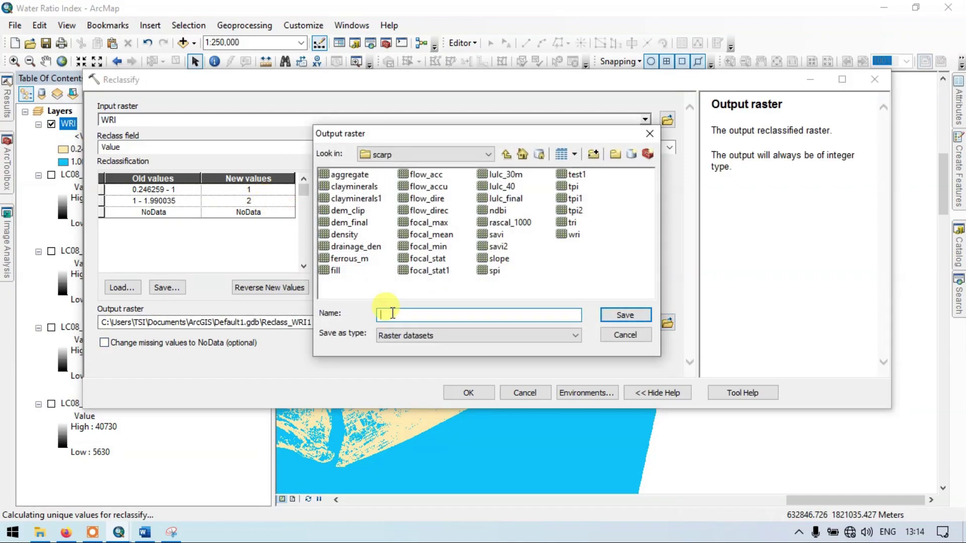
text(reclassify_WRI)
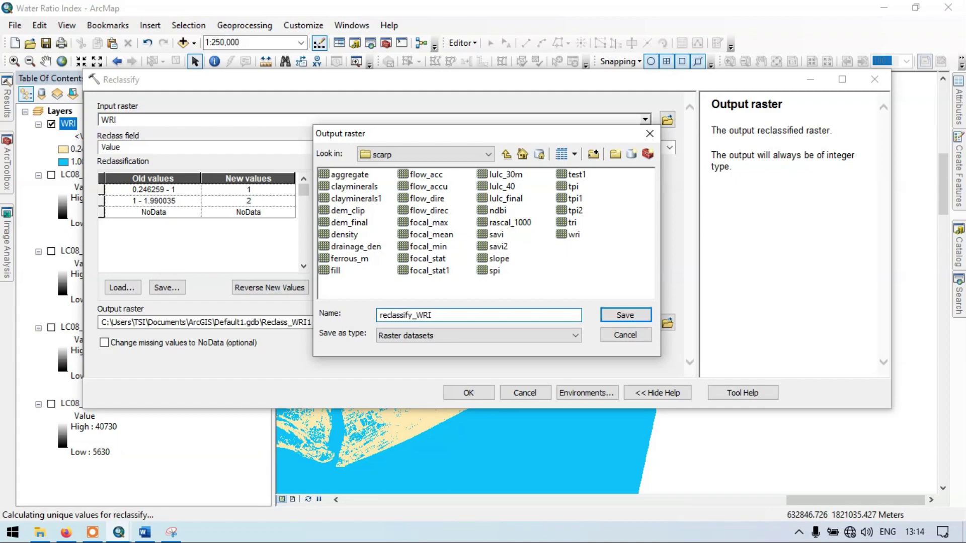
click(609, 317)
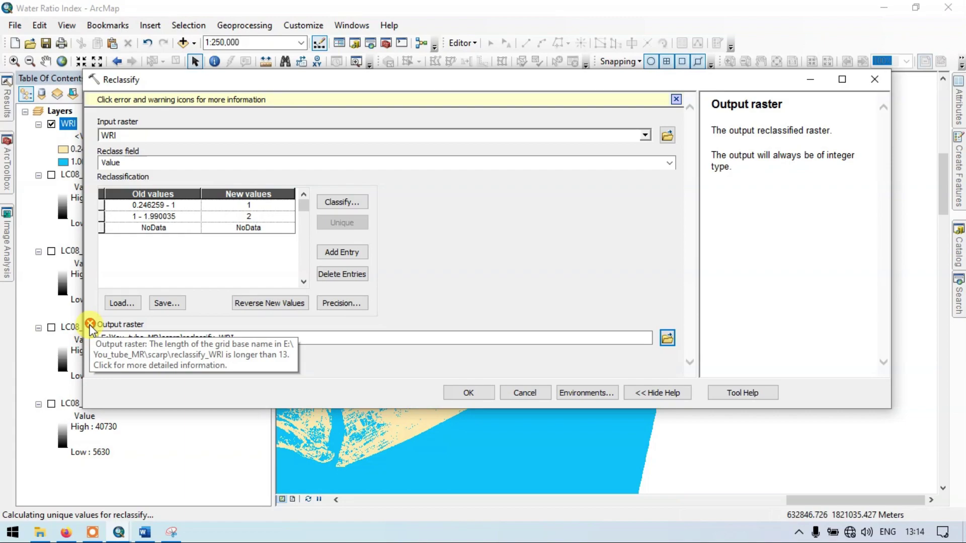
- Shorten the output raster's name to recl_WRI, keeping it in the scarp folder
click(245, 337)
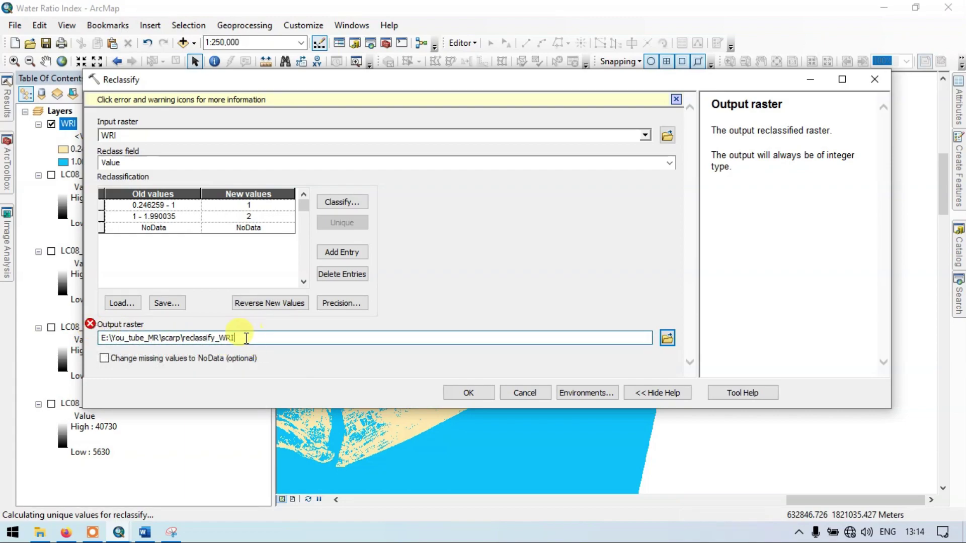
click(215, 338)
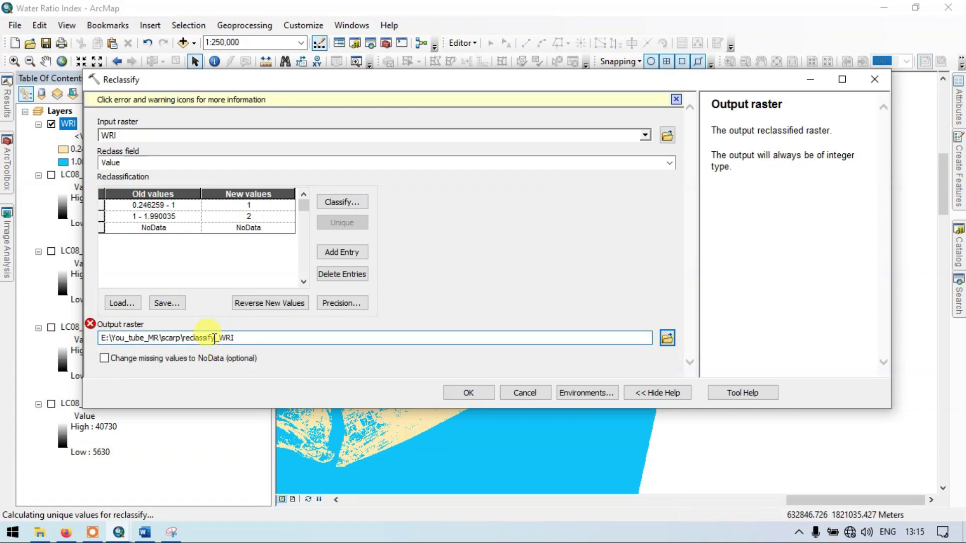
key(BackSpace)
key(BackSpace)
key(BackSpace)
key(BackSpace)
key(BackSpace)
key(BackSpace)
- Enable changing missing values to NoData and run Reclassify
key(Tab)
key(space)
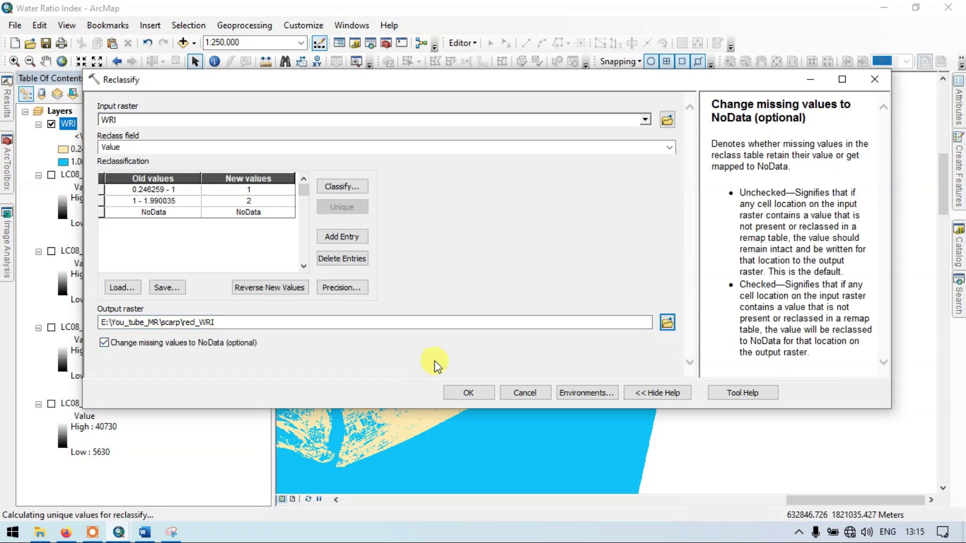
click(469, 393)
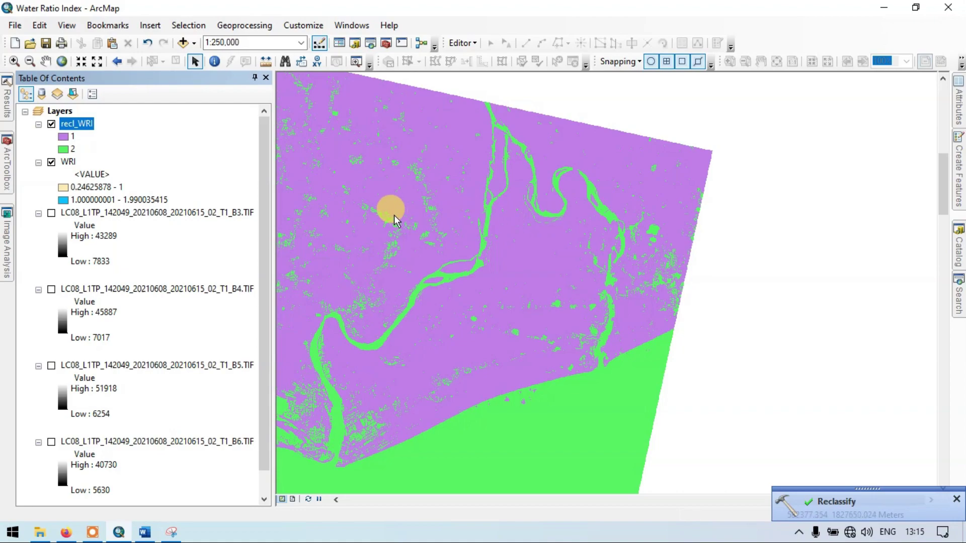
- Open the Raster to Polygon conversion tool and choose recl_WRI as its input raster
mouse_move(374, 141)
mouse_down()
mouse_move(382, 129)
mouse_move(533, 159)
mouse_up()
drag(406, 151, 503, 132)
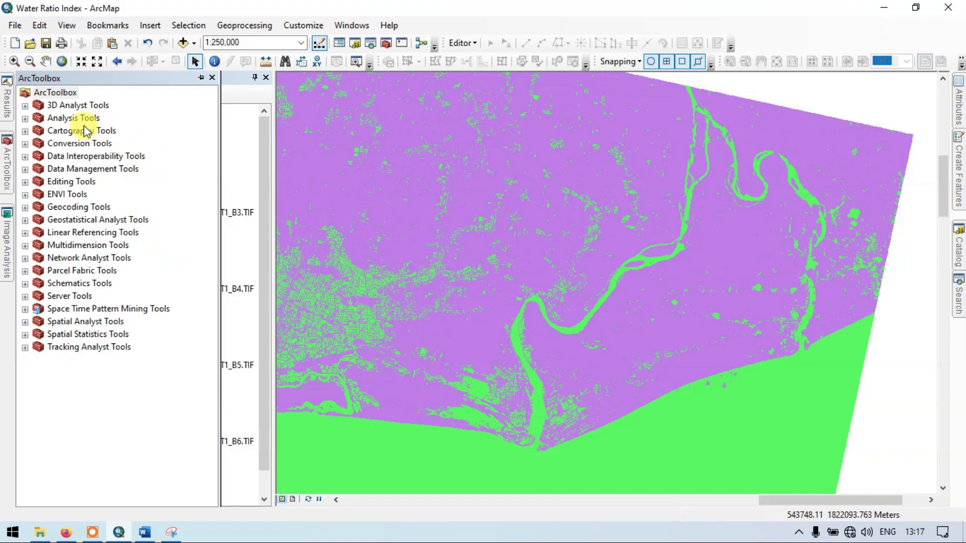
click(25, 144)
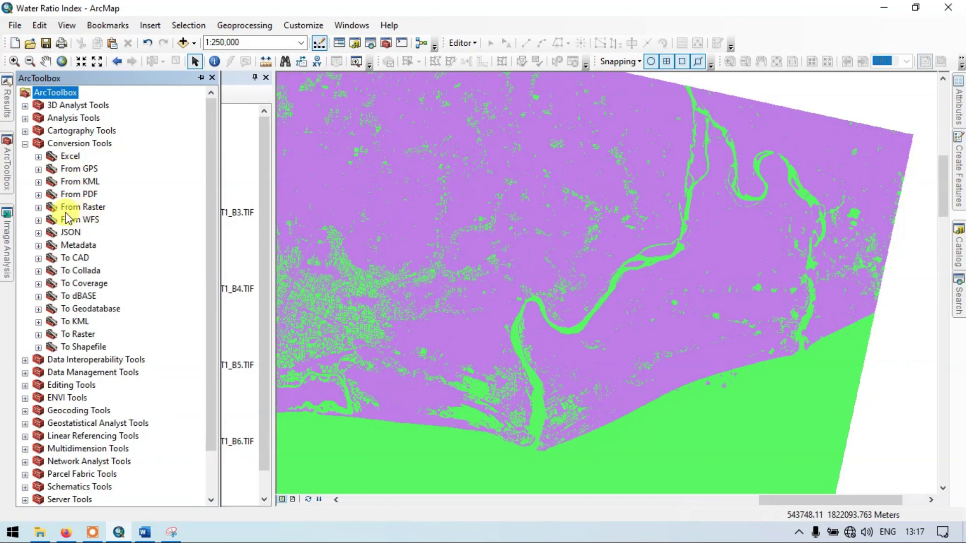
click(38, 207)
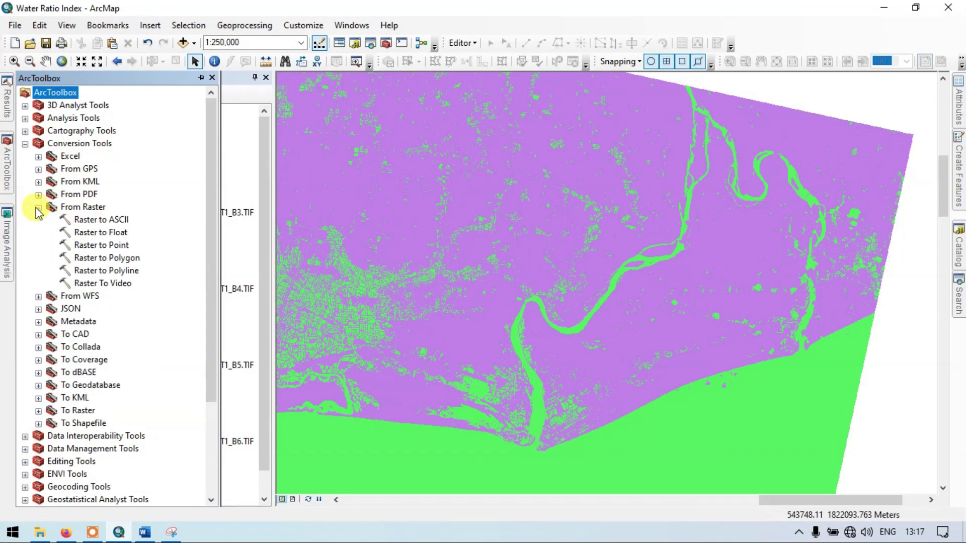
double_click(123, 258)
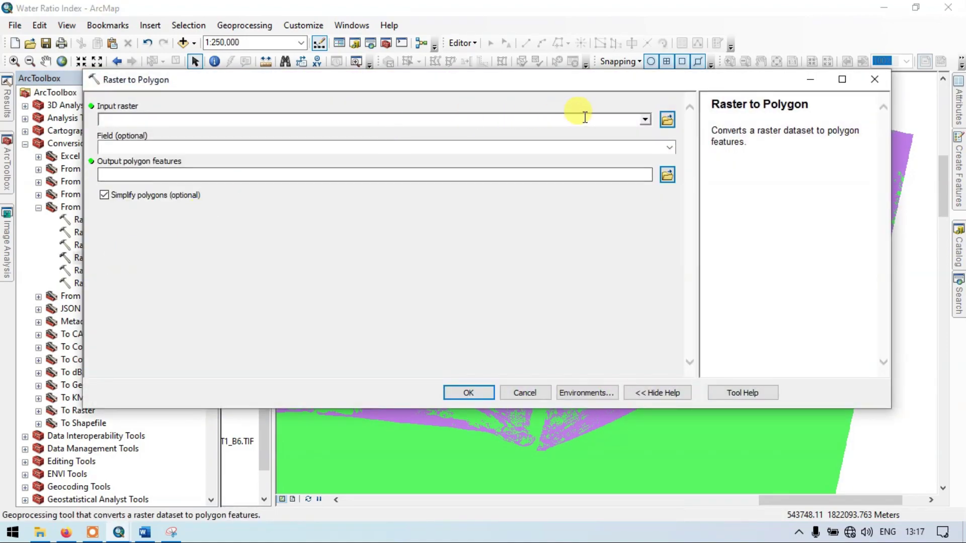
click(645, 120)
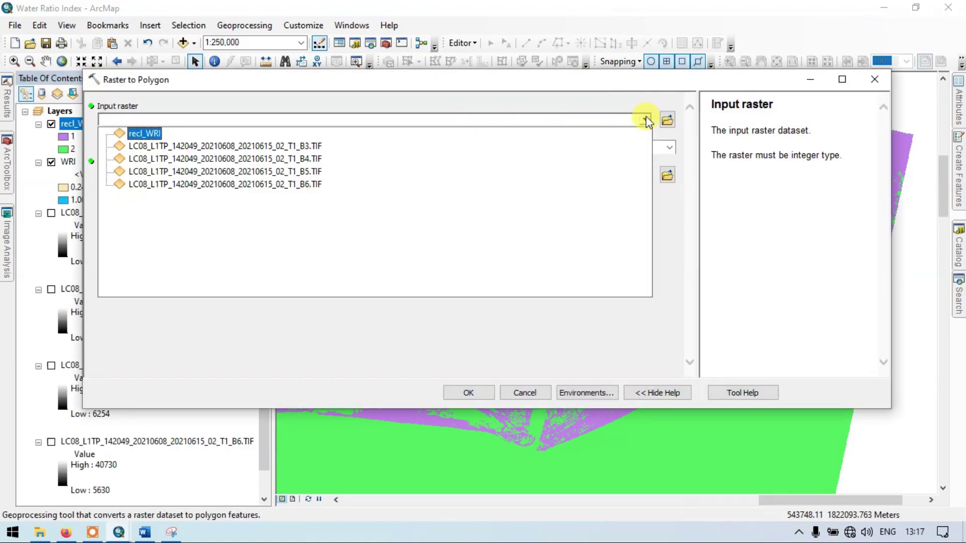
click(152, 133)
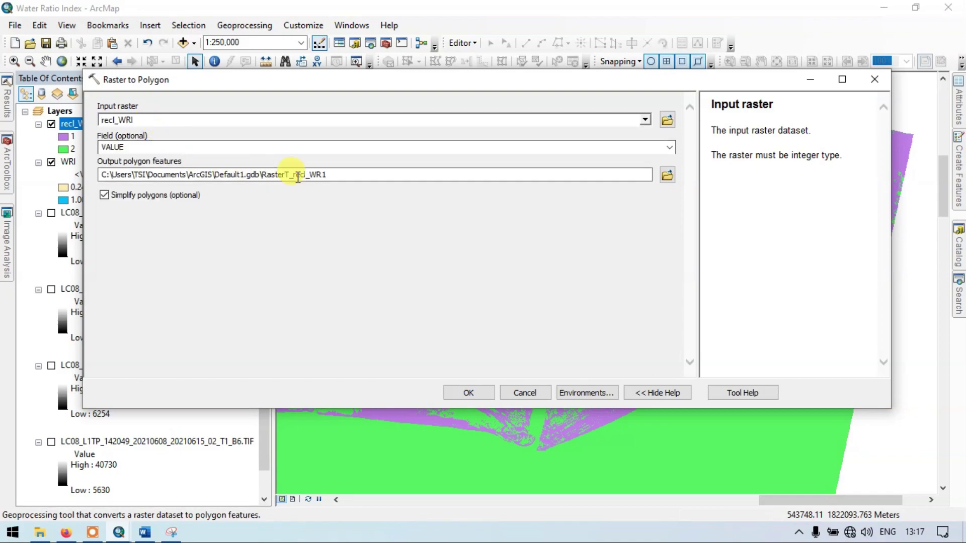
- Set the output polygon features to WRI_polygon in the scarp folder and run the Raster to Polygon conversion
click(668, 175)
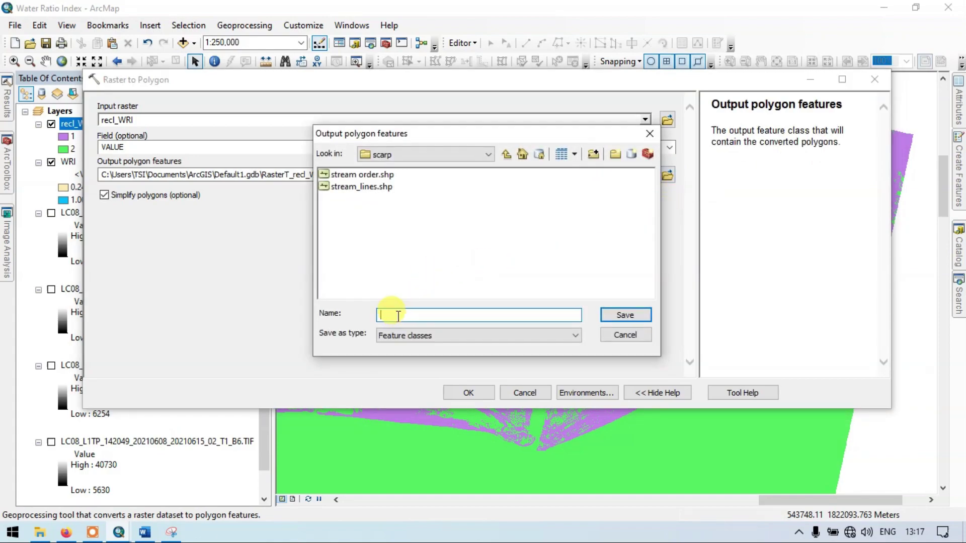
text(WRI_polygon)
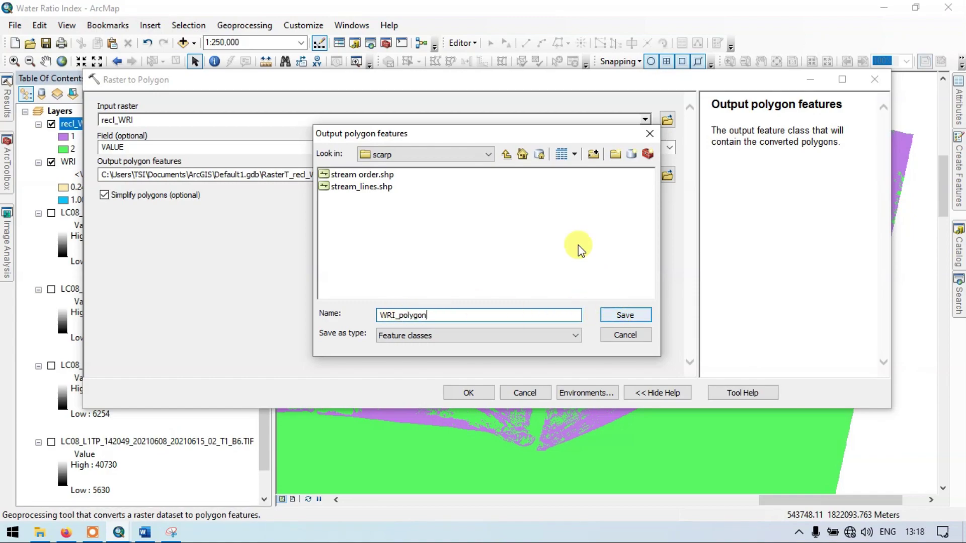
click(625, 312)
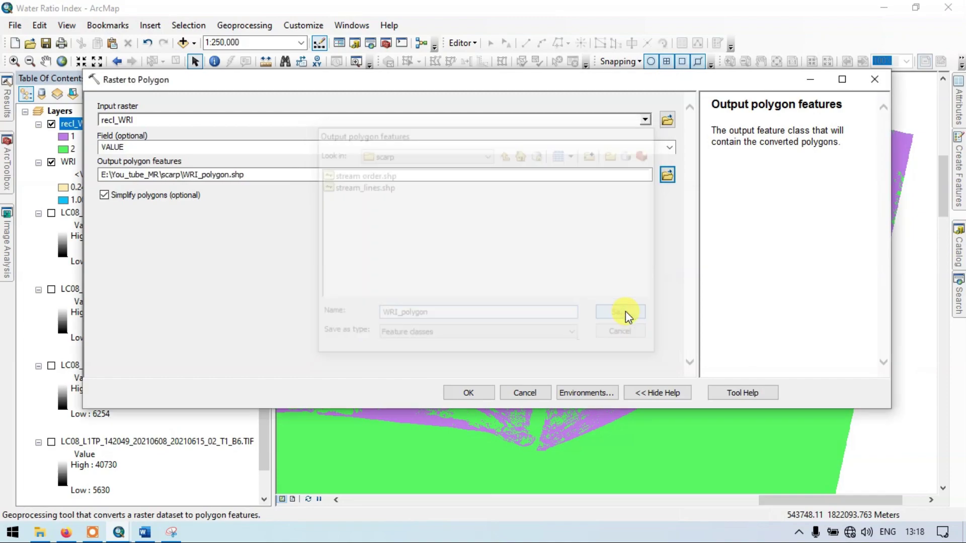
click(470, 392)
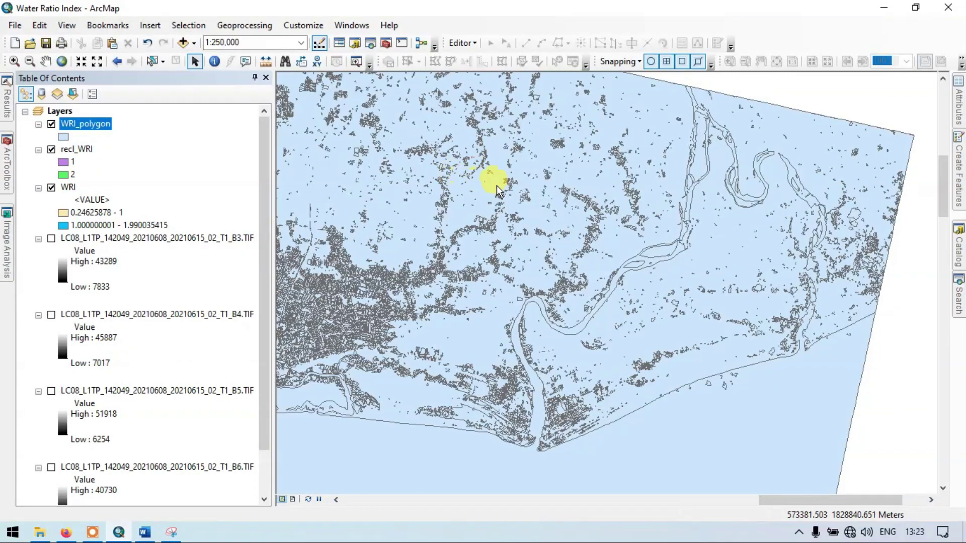
- Select the WRI_polygon records where "GRIDCODE" = 2 through an attribute query in the layer's table, then close the table
right_click(93, 126)
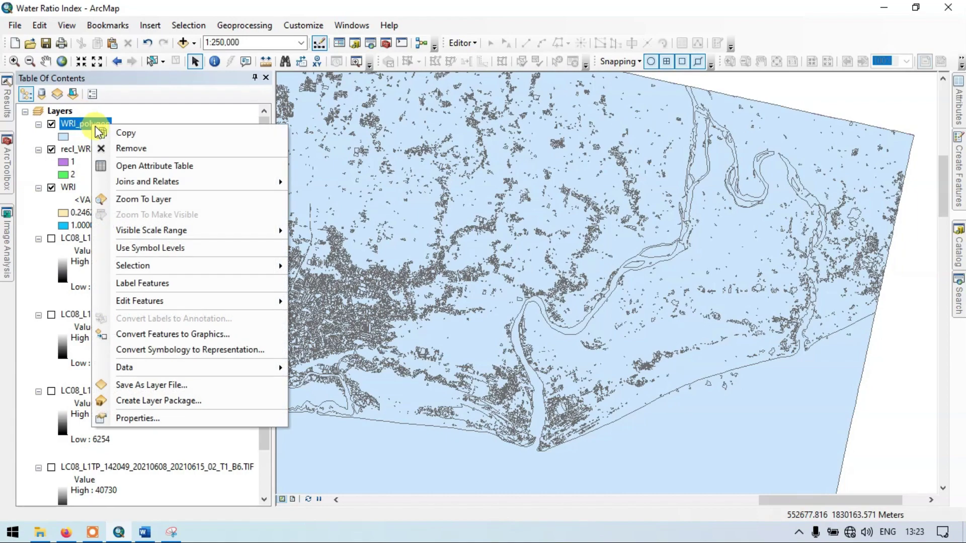
click(145, 165)
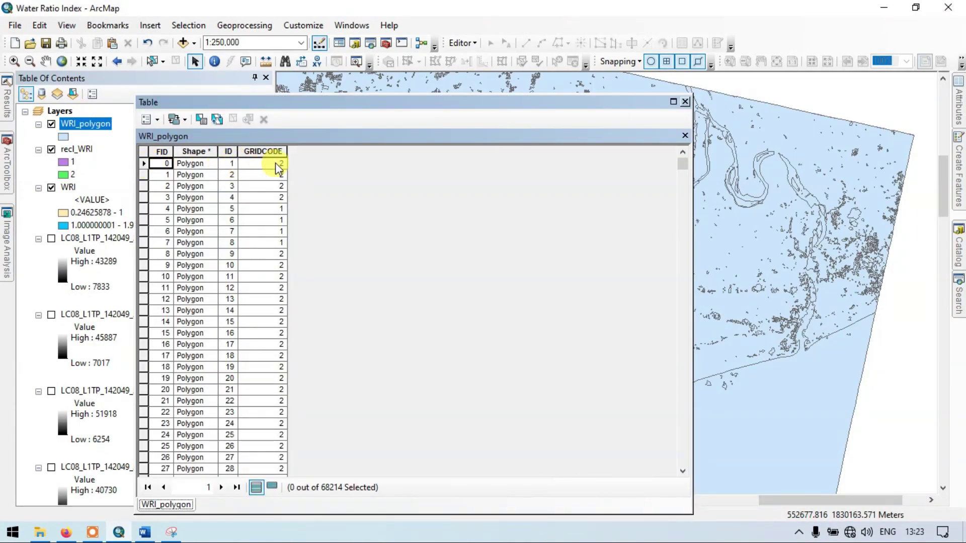
click(158, 120)
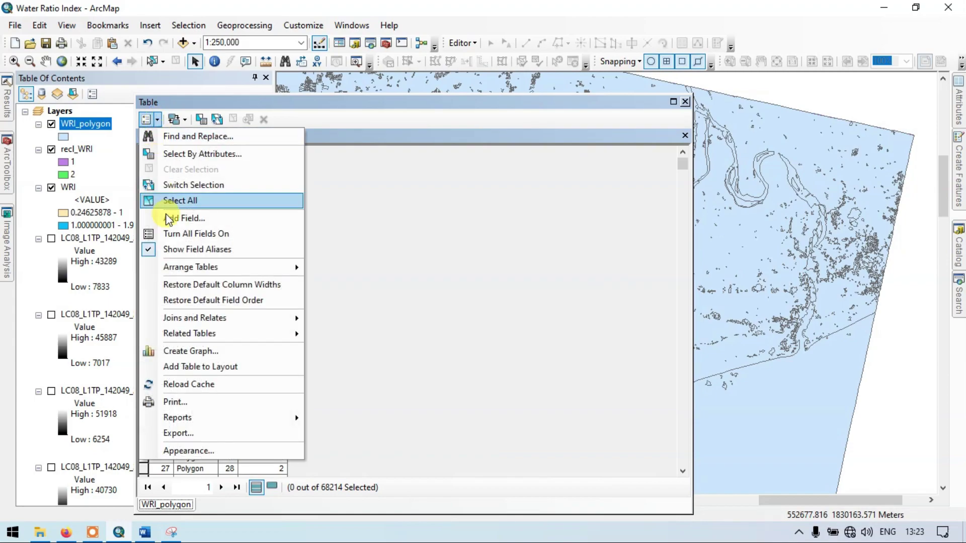
click(222, 151)
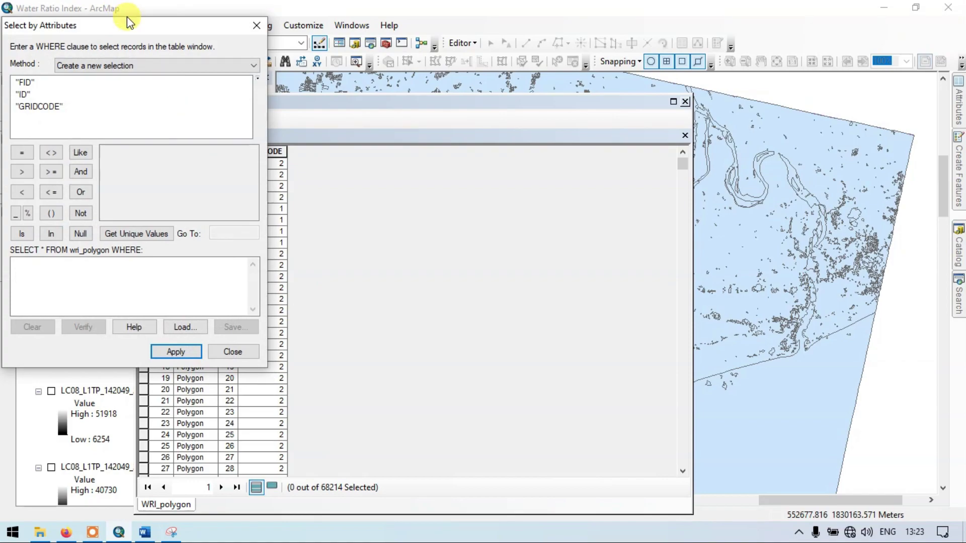
drag(125, 25, 515, 85)
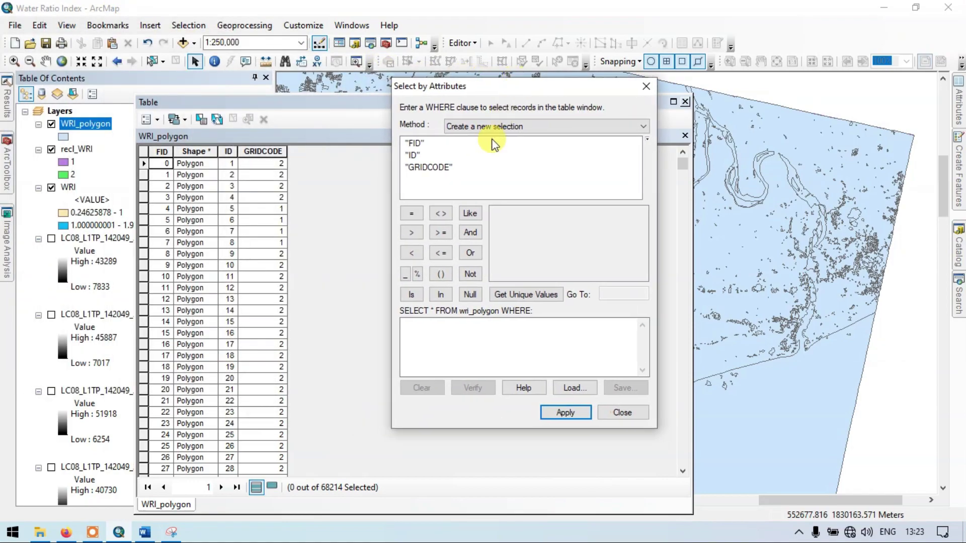
double_click(429, 167)
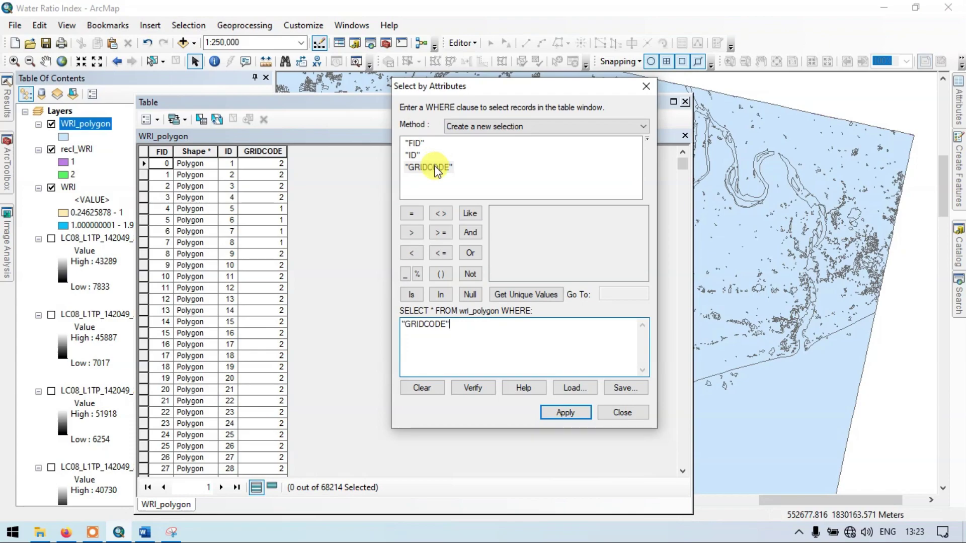
click(412, 213)
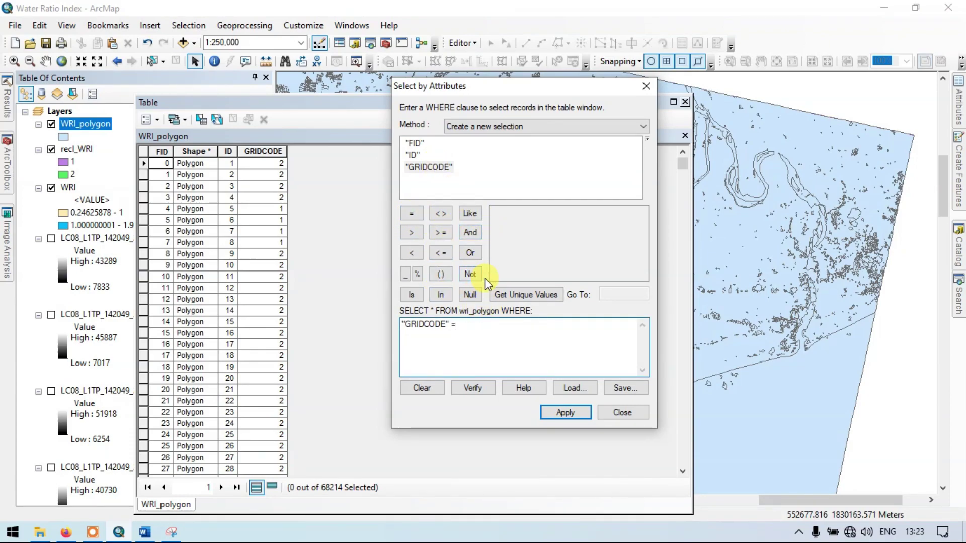
text(2)
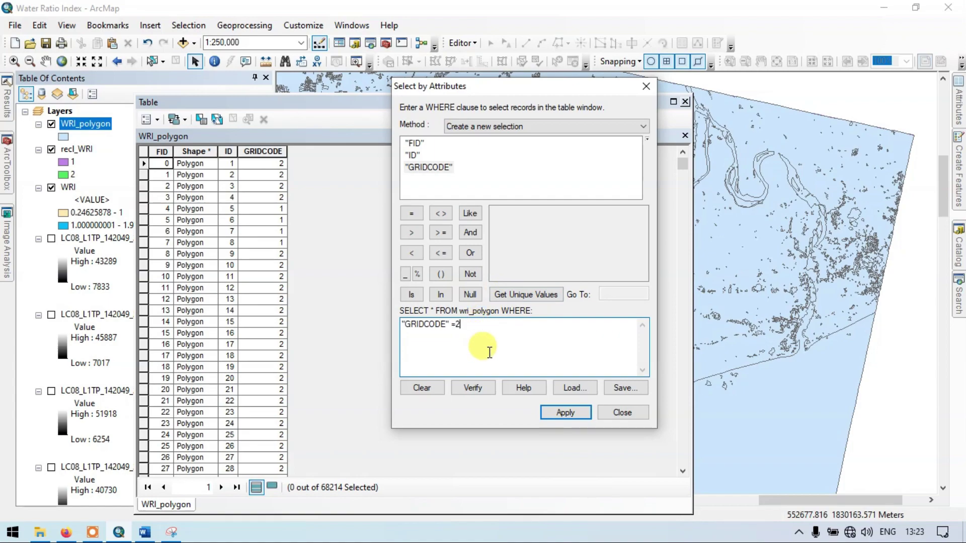
click(577, 416)
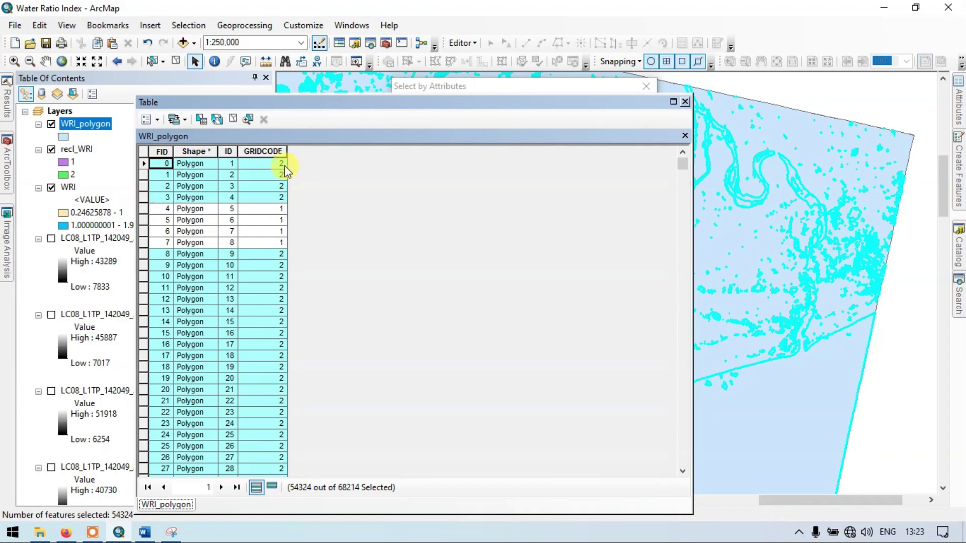
click(684, 102)
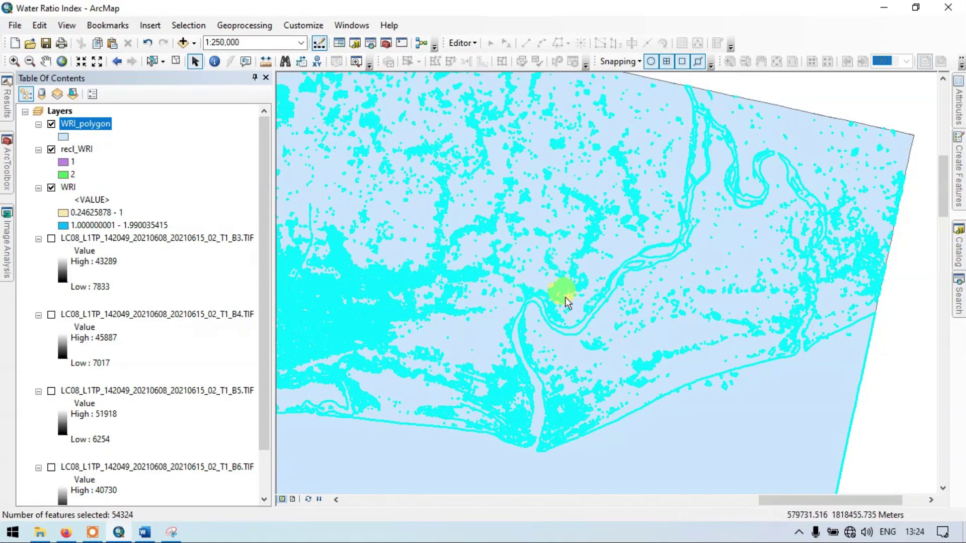
- Start exporting the selected WRI_polygon features, choosing the scarp folder as the destination
right_click(101, 124)
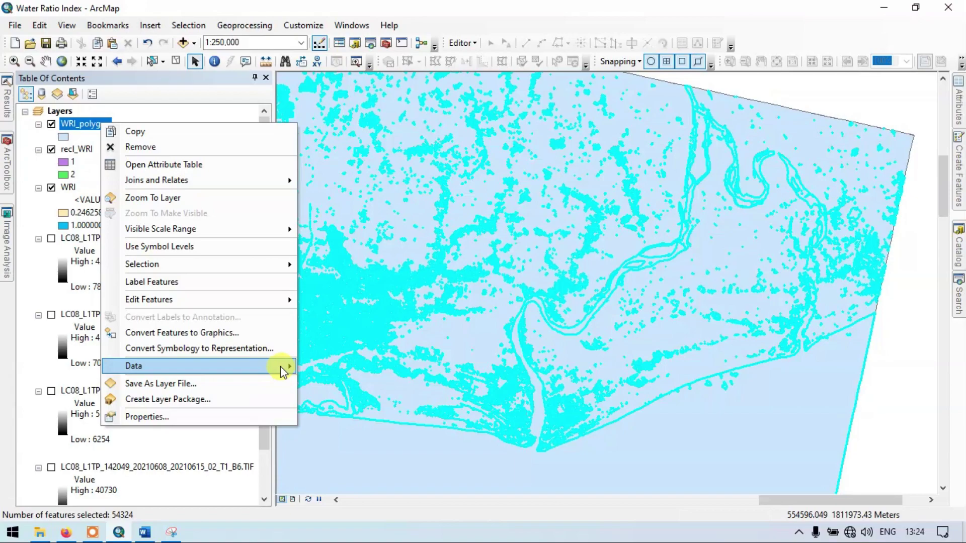
mouse_move(280, 366)
click(347, 383)
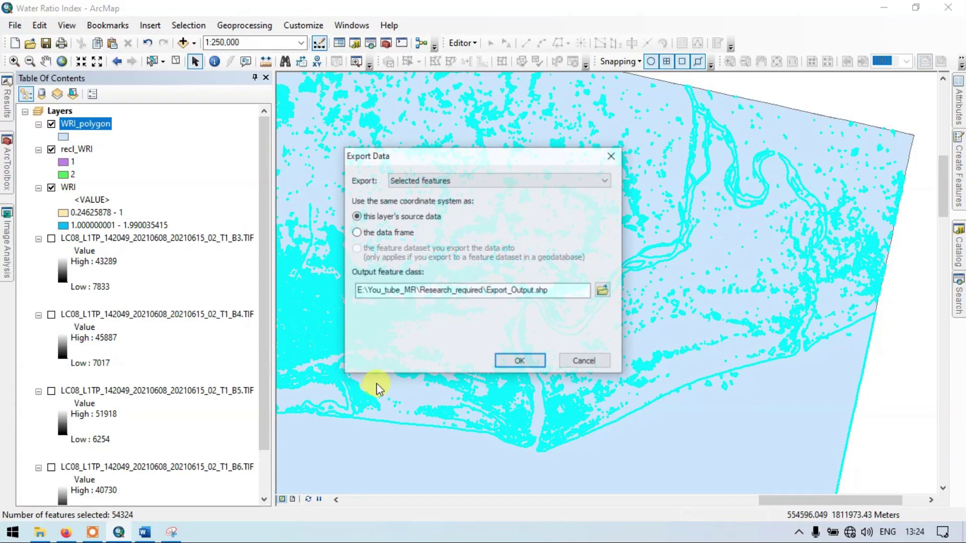
click(606, 292)
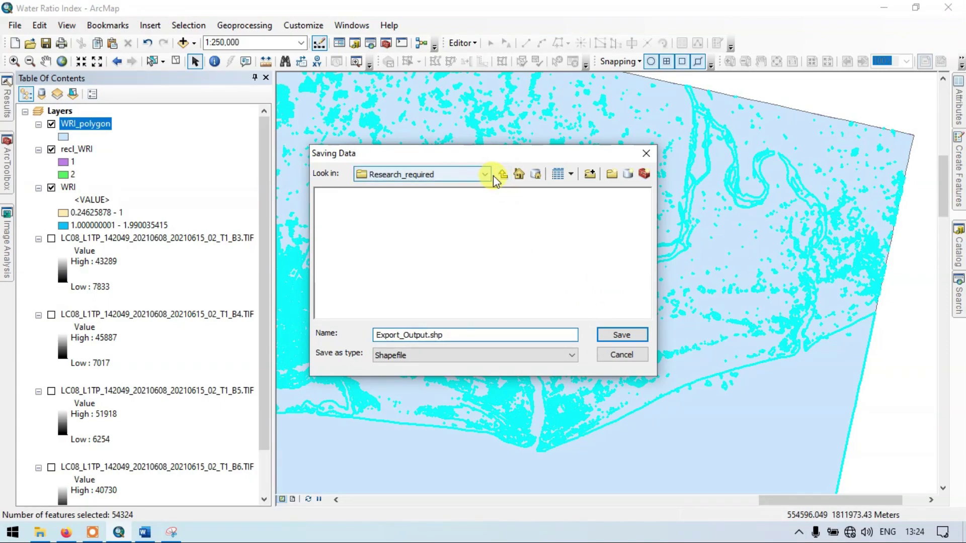
click(502, 174)
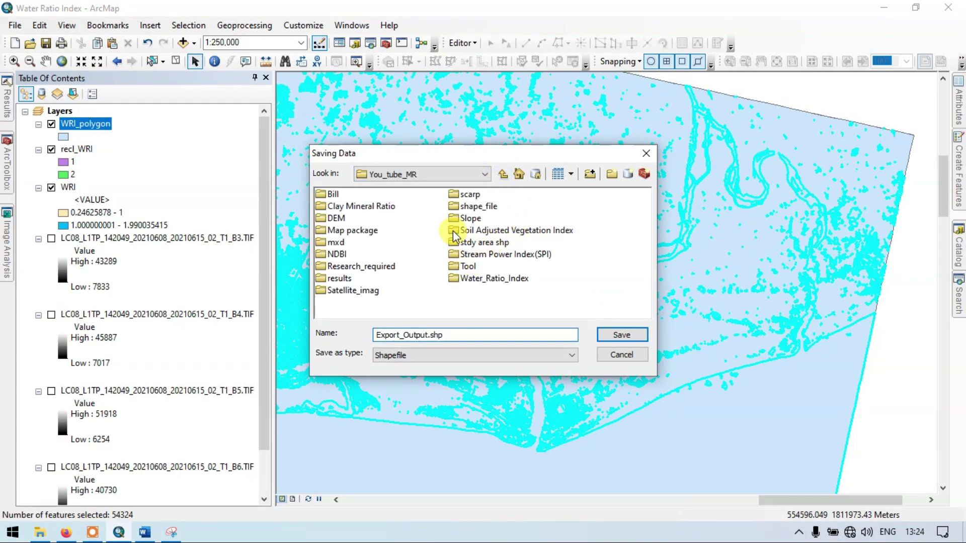
double_click(473, 195)
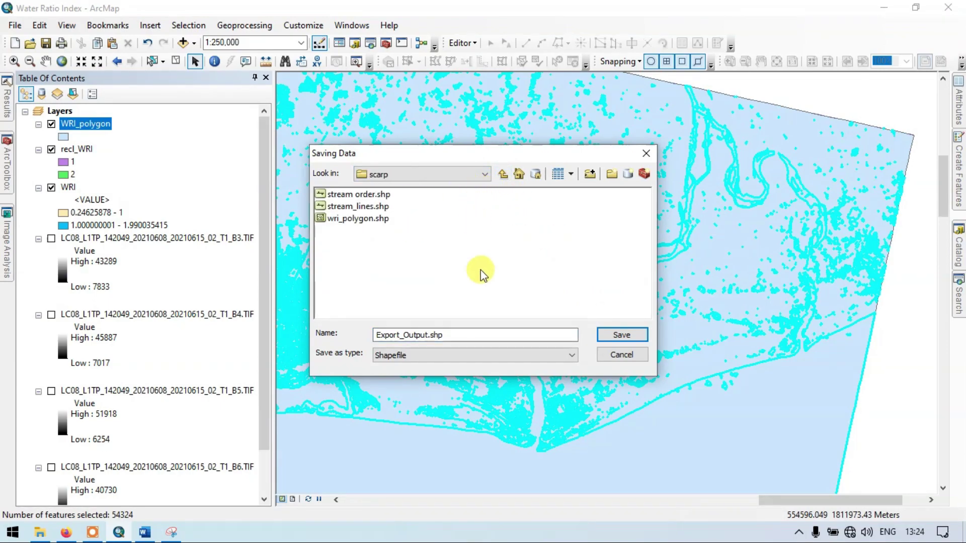
- Name the exported shapefile Water bodies.shp, run the export and add the result to the map as a layer
click(431, 335)
key(BackSpace)
key(BackSpace)
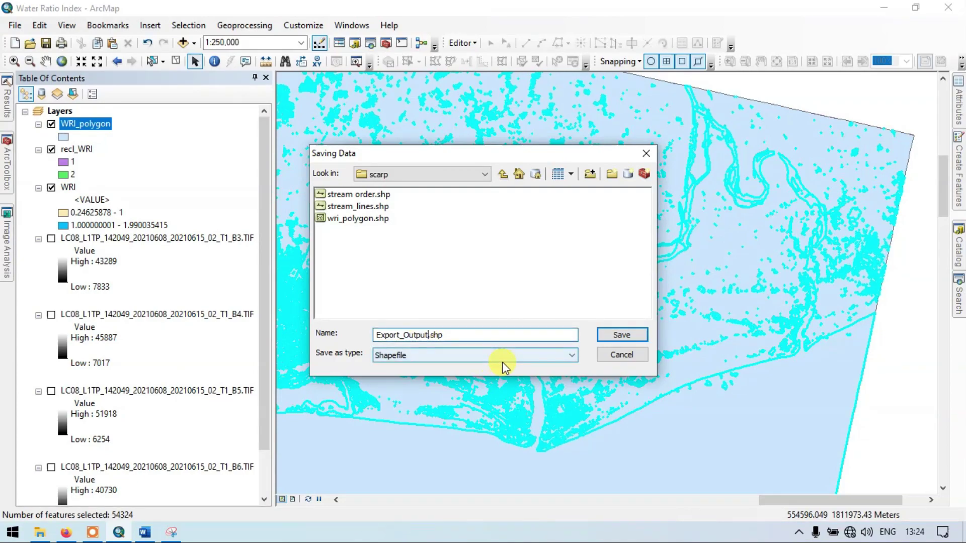
key(BackSpace)
key(BackSpace)
key(BackSpace)
key(BackSpace)
key(BackSpace)
key(BackSpace)
key(BackSpace)
key(BackSpace)
key(BackSpace)
key(BackSpace)
key(BackSpace)
key(BackSpace)
text(Water)
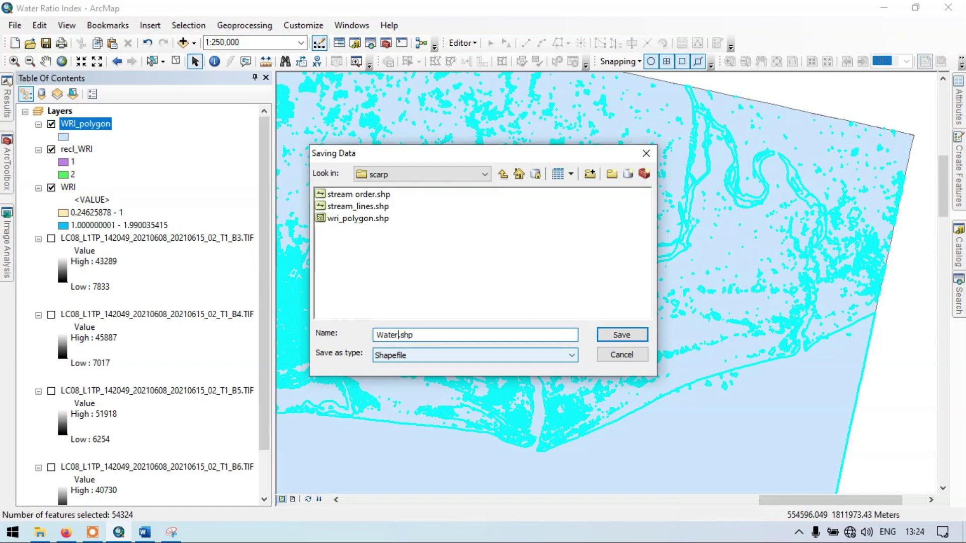
text( b)
key(BackSpace)
key(BackSpace)
key(BackSpace)
text(dies)
click(639, 334)
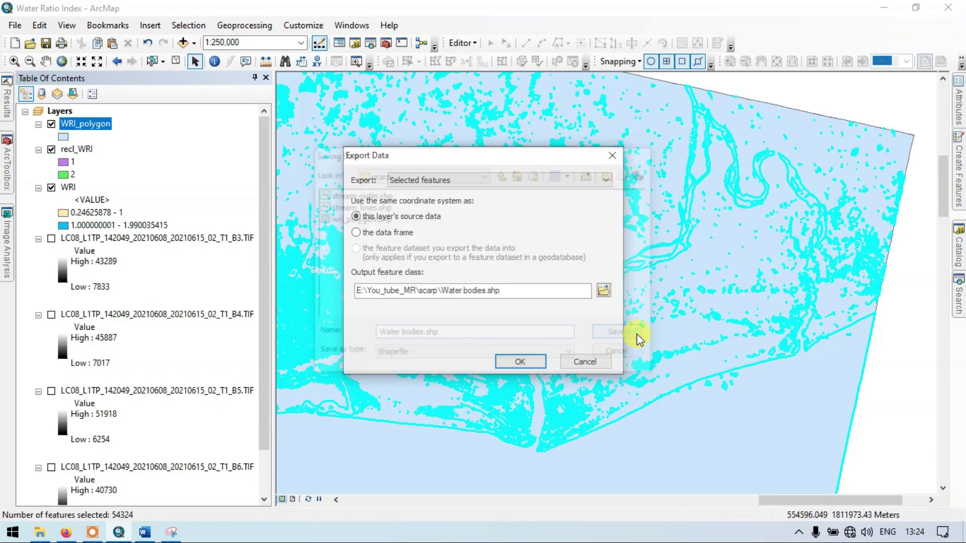
click(520, 363)
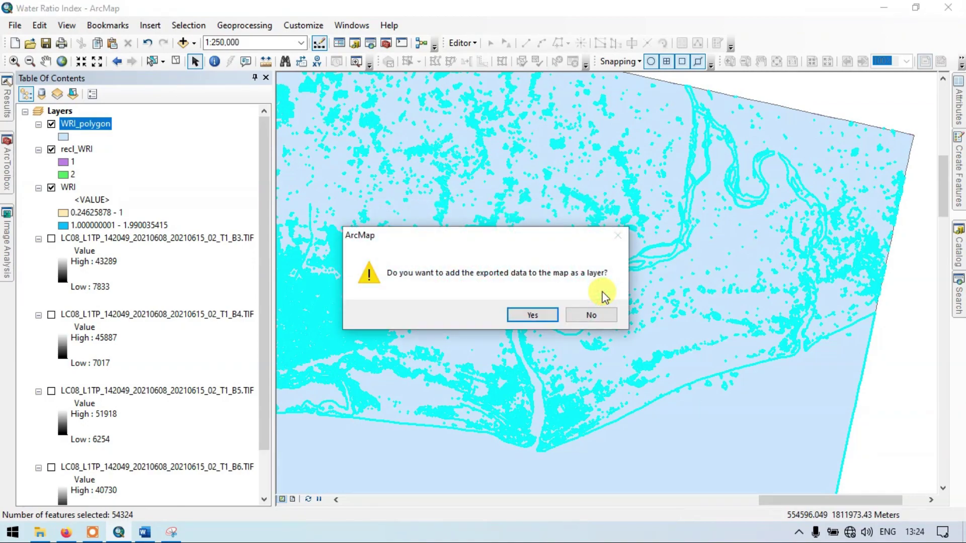
click(535, 315)
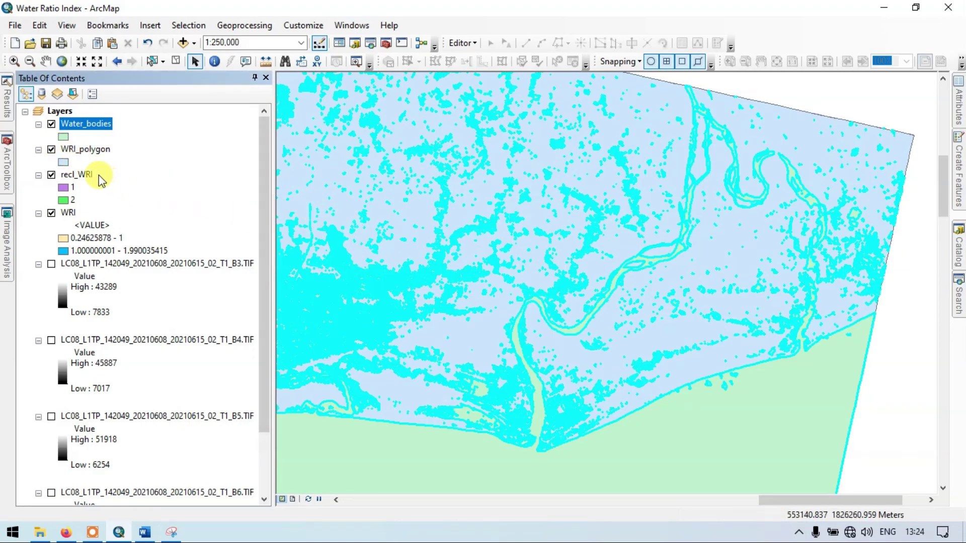
- Hide the WRI_polygon, recl_WRI and WRI layers so only the exported water bodies are drawn
click(52, 150)
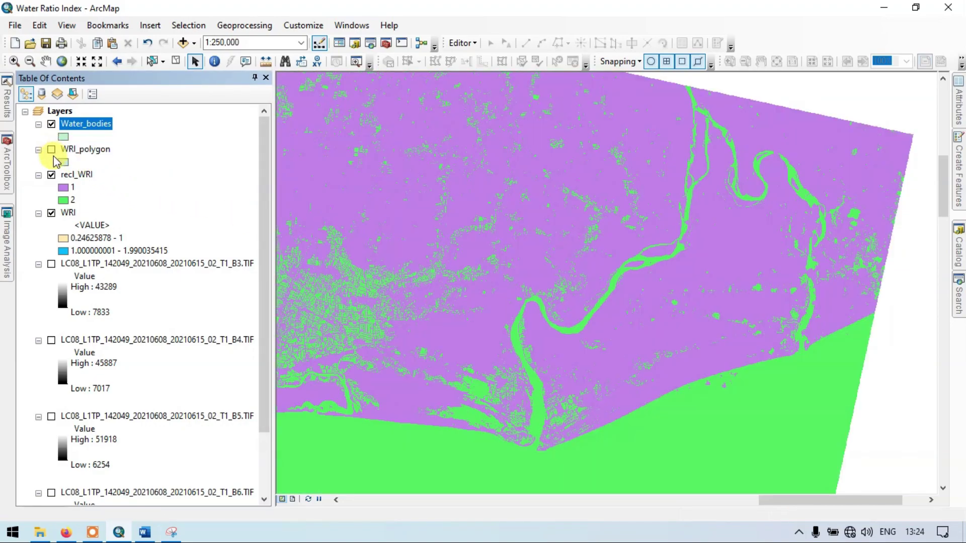
click(51, 175)
click(51, 212)
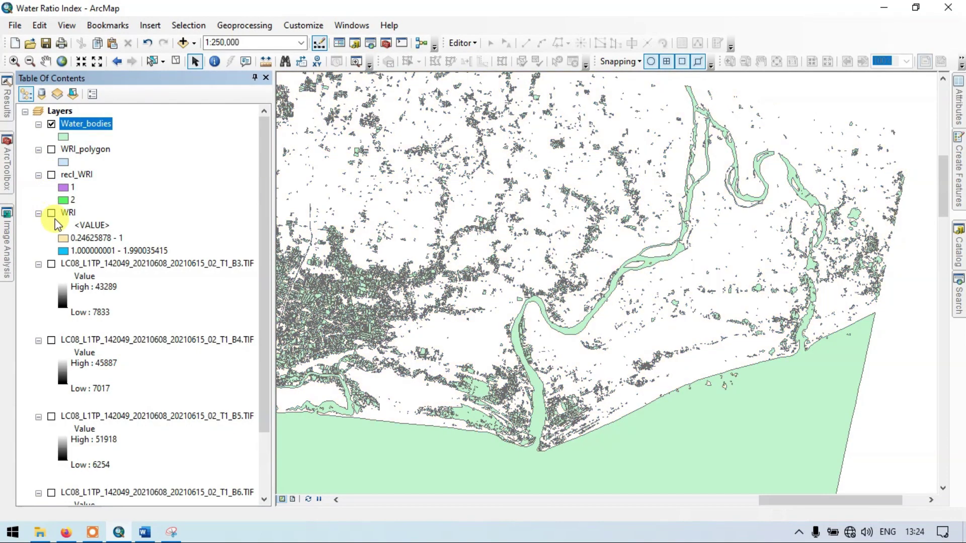
- Examine the extracted water bodies across the scene, including the rivers, the coastline and the river delta
scroll(582, 275, up, 3)
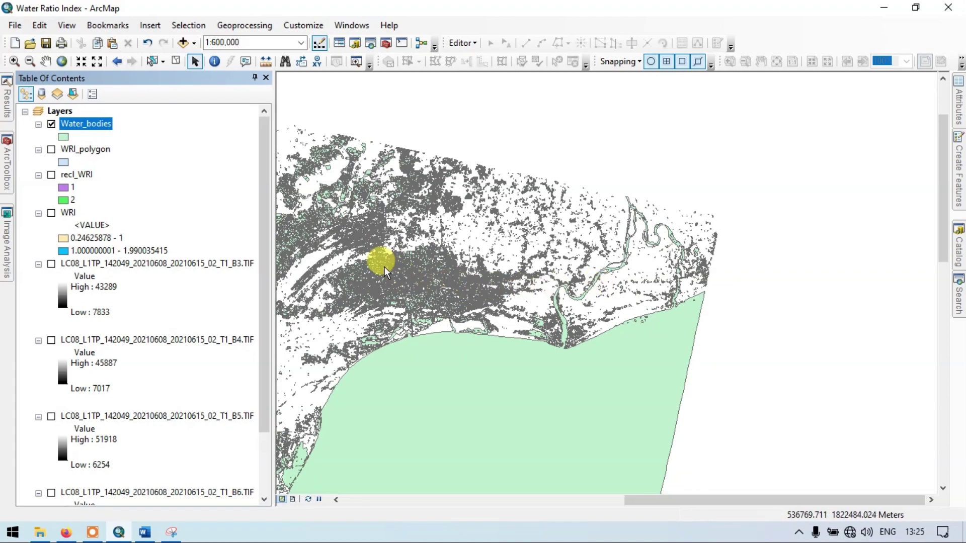
drag(648, 286, 793, 246)
drag(639, 289, 743, 216)
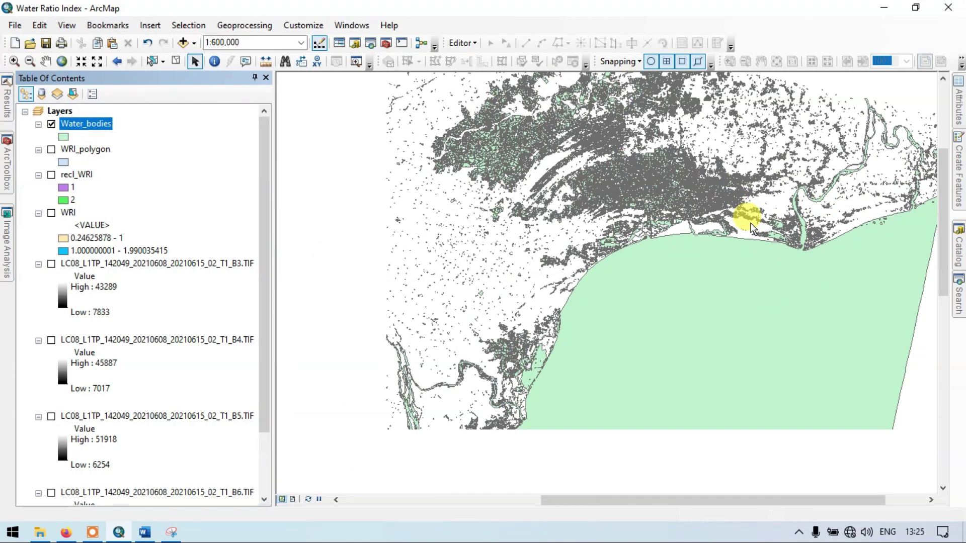
drag(397, 245, 463, 198)
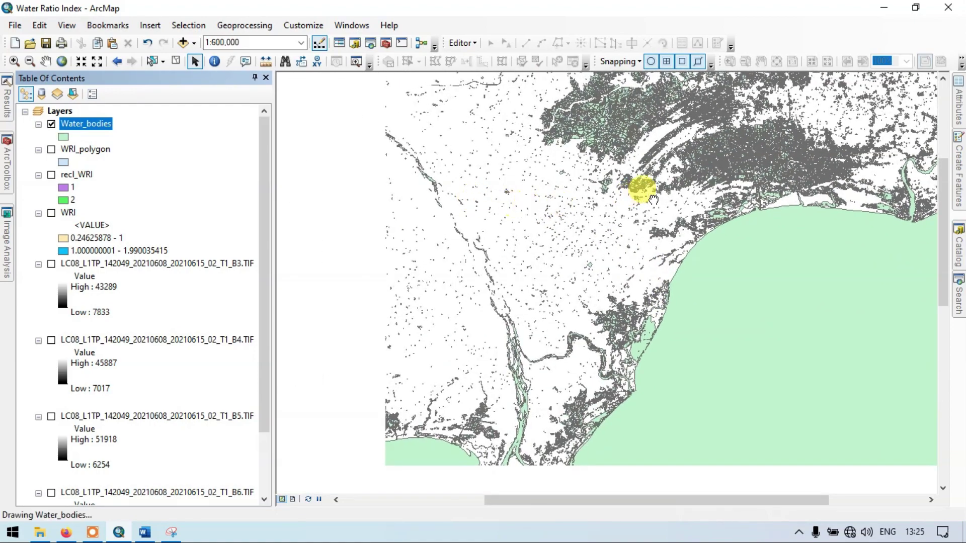
drag(419, 162, 501, 237)
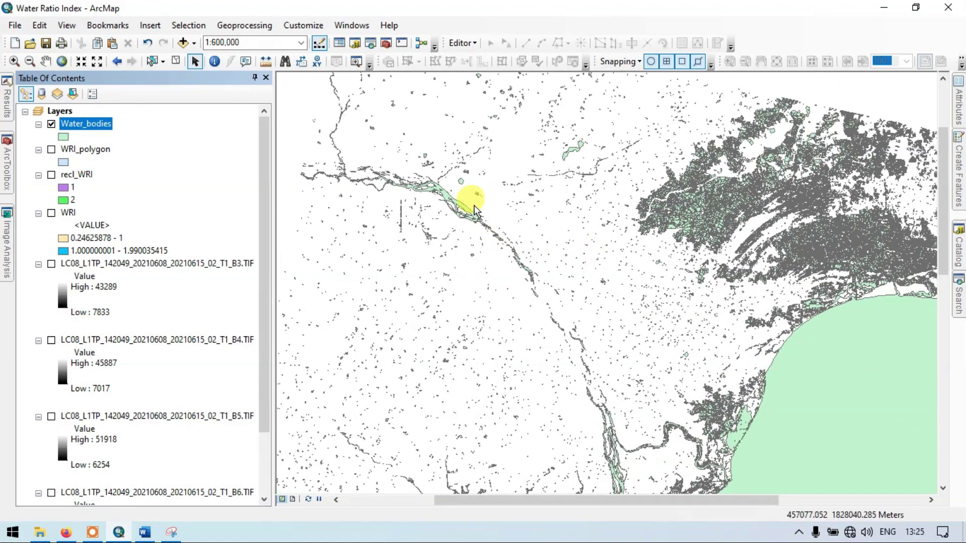
drag(726, 238, 283, 179)
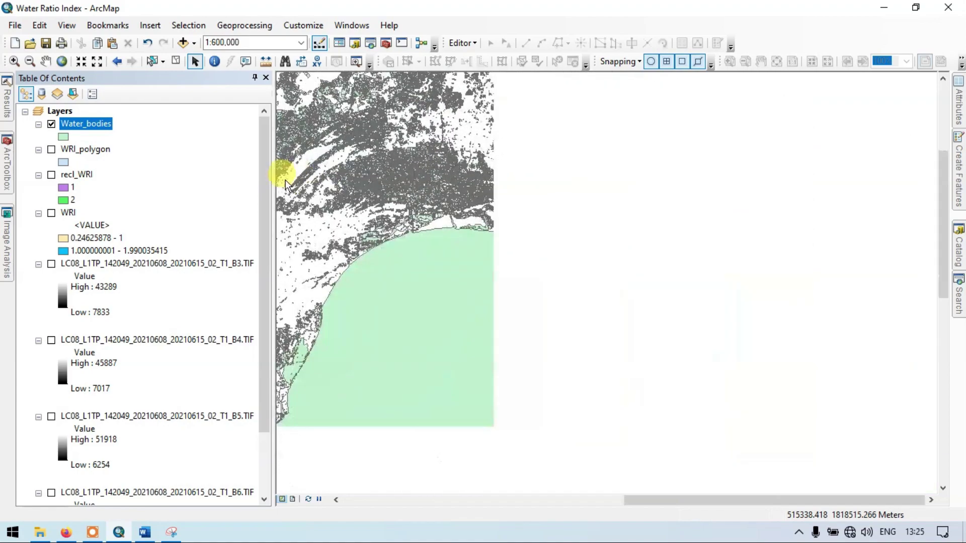
drag(623, 166, 586, 236)
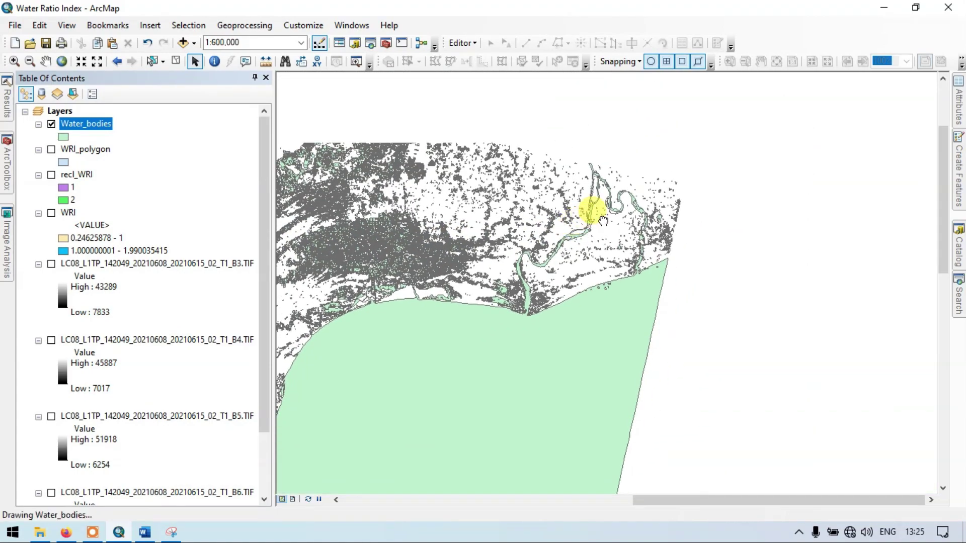
drag(553, 268, 654, 215)
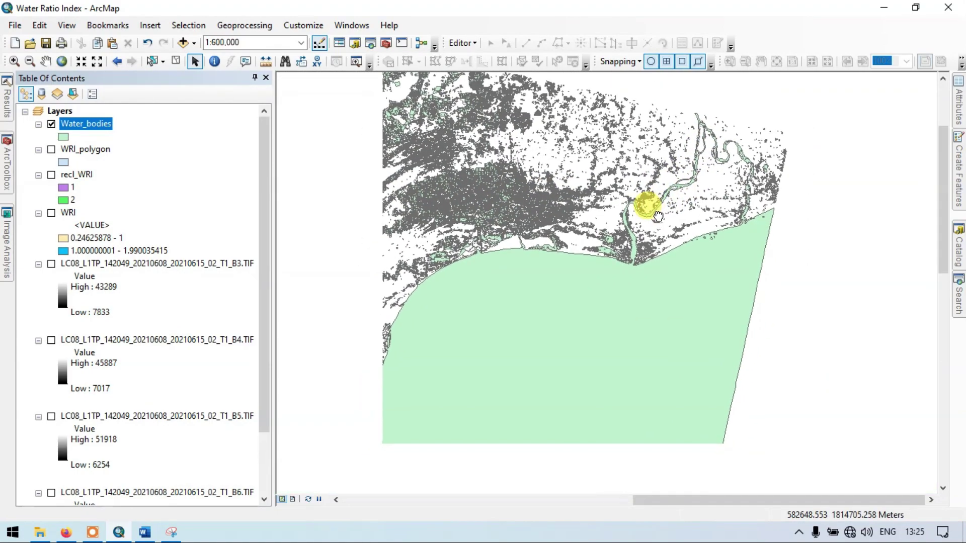
drag(394, 225, 640, 153)
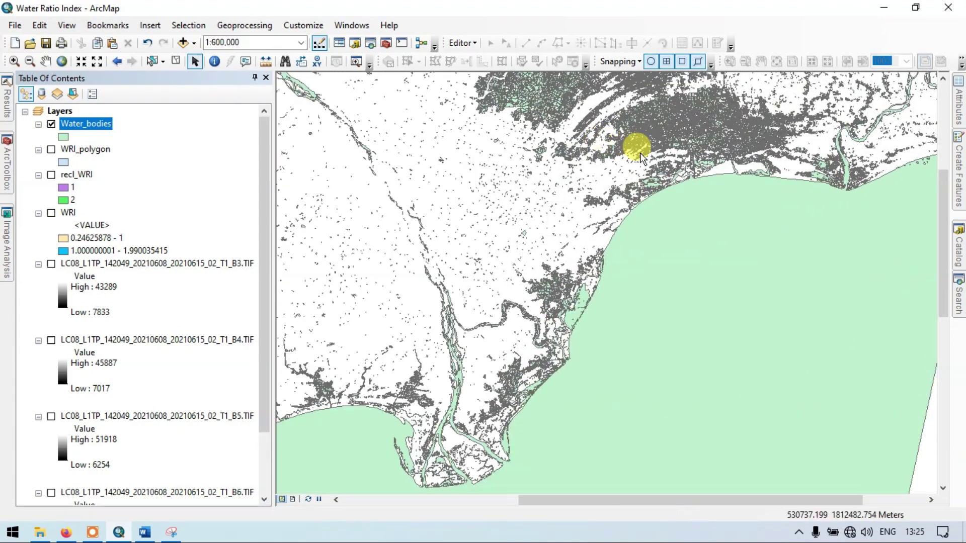
drag(470, 364, 515, 250)
scroll(480, 361, down, 2)
scroll(497, 361, down, 2)
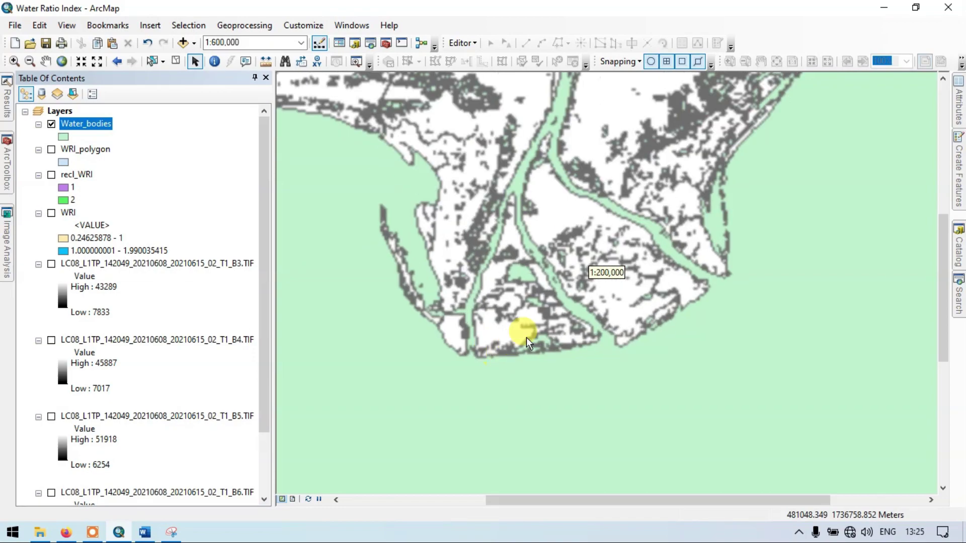
- Examine the extracted water bodies from the delta along the coastline to the river at the scene's northeastern edge
drag(611, 154, 594, 259)
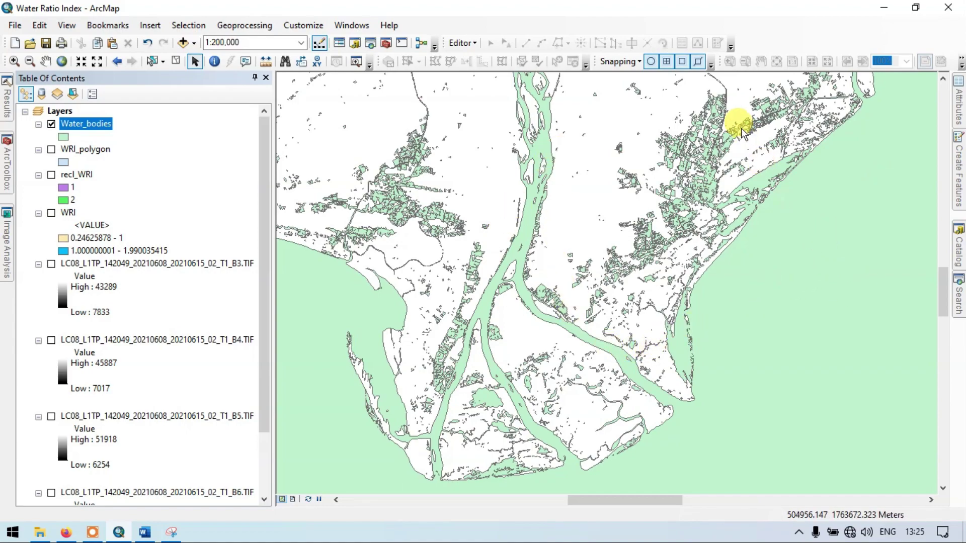
drag(733, 125, 582, 226)
drag(631, 154, 638, 226)
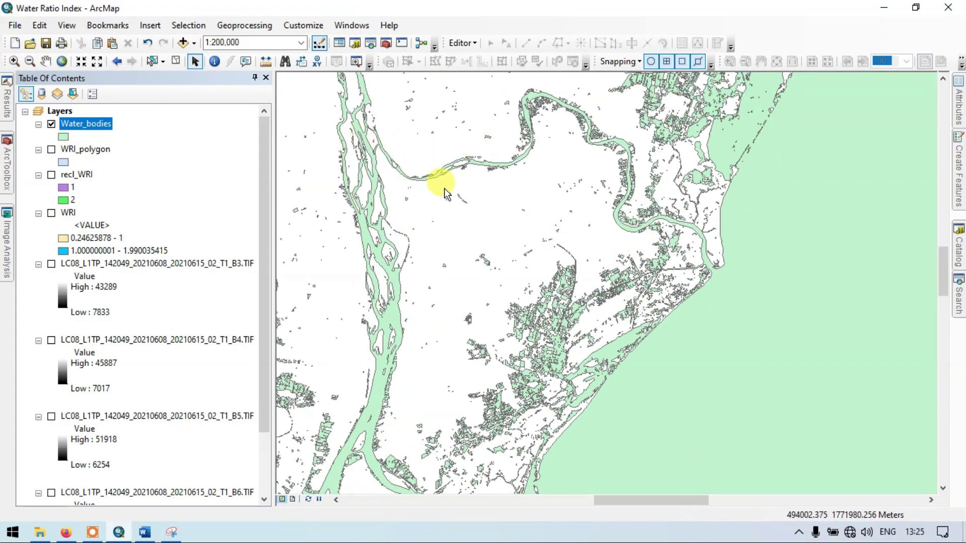
drag(632, 144, 562, 397)
scroll(745, 162, down, 3)
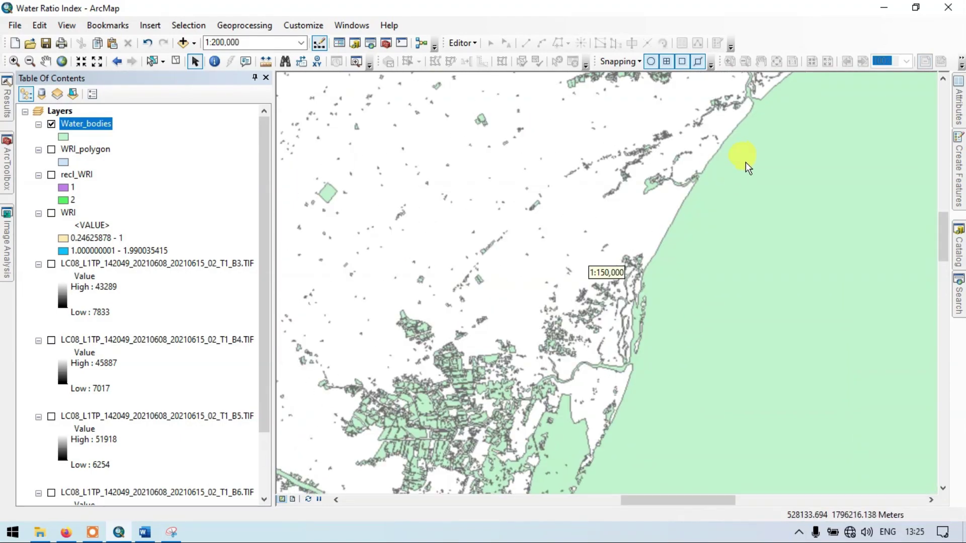
scroll(746, 196, down, 1)
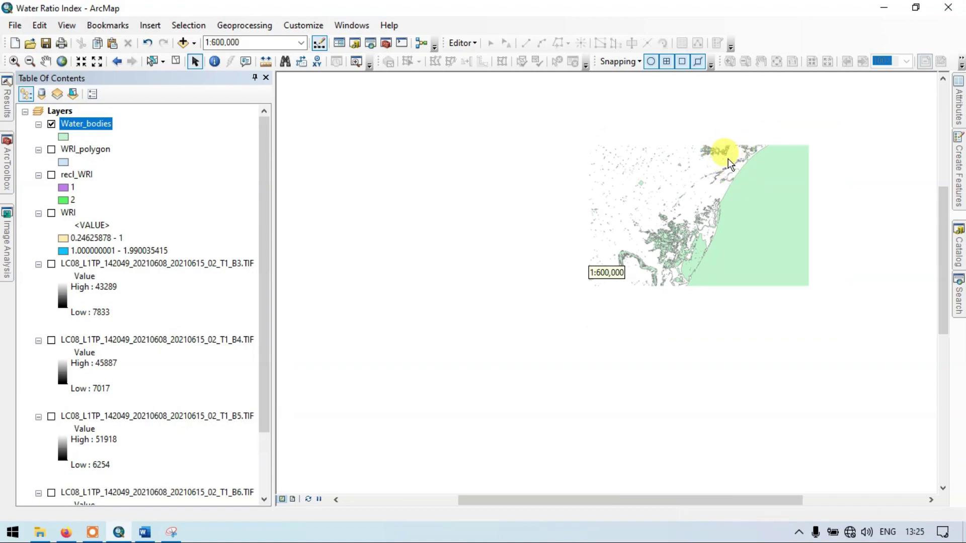
drag(902, 91, 776, 192)
drag(807, 160, 431, 215)
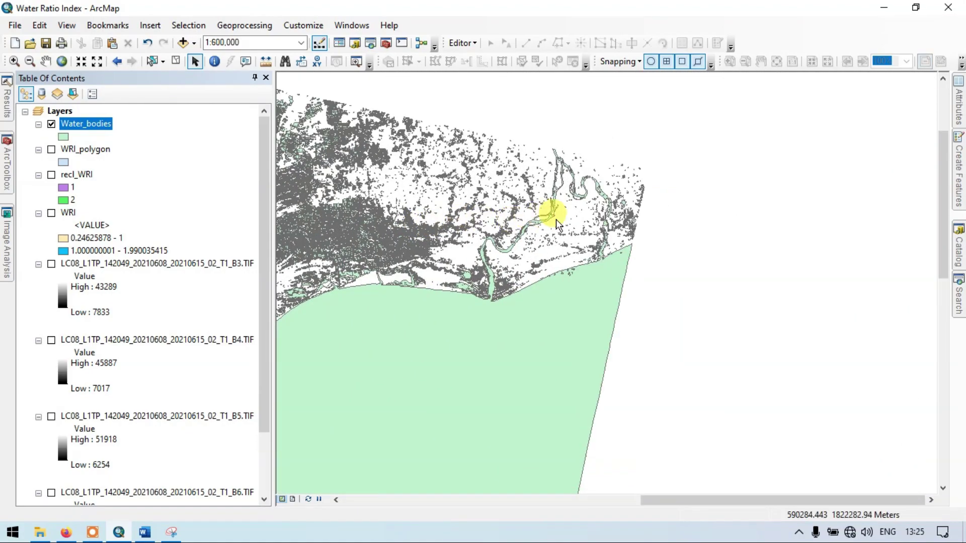
scroll(576, 209, up, 2)
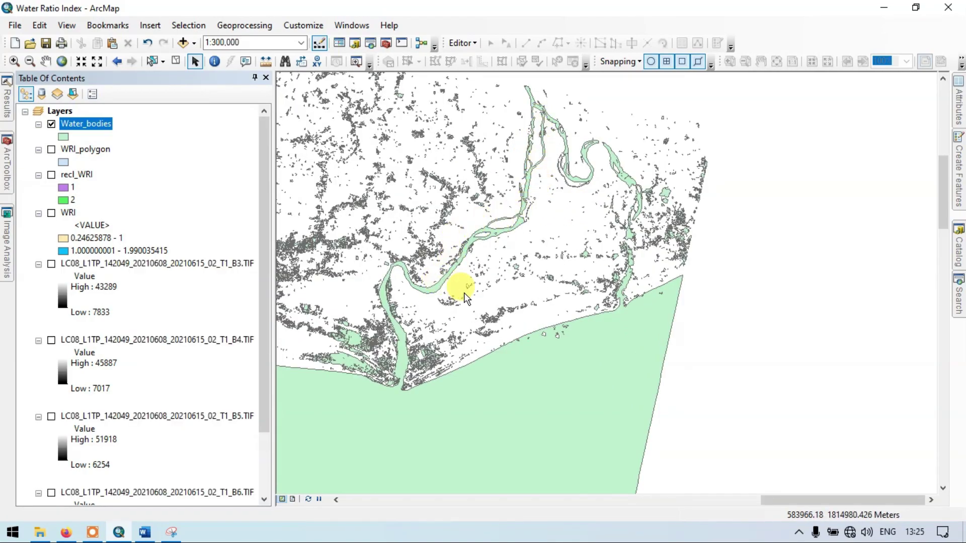
scroll(582, 261, up, 1)
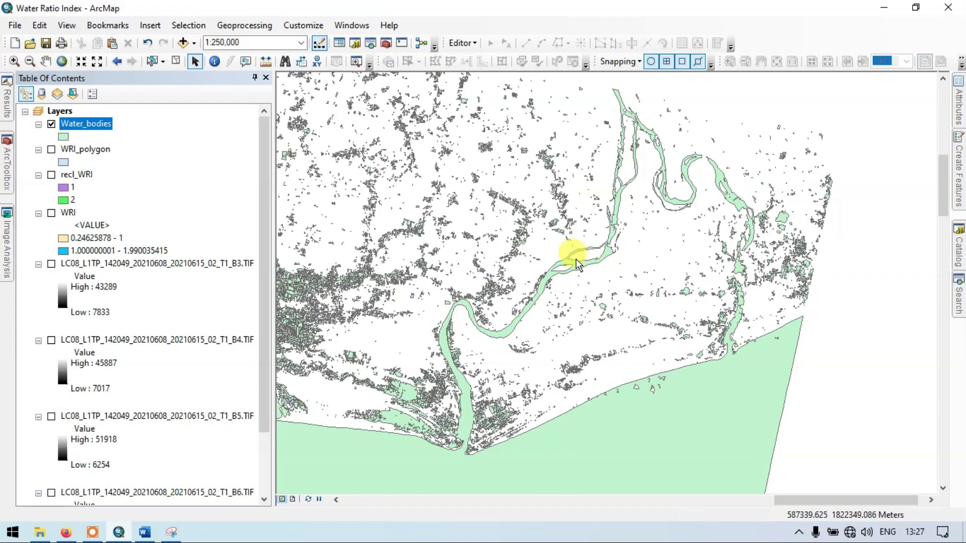
- Select the connected river and sea polygon of the Water_bodies layer at the northeastern river and check its extent
click(155, 63)
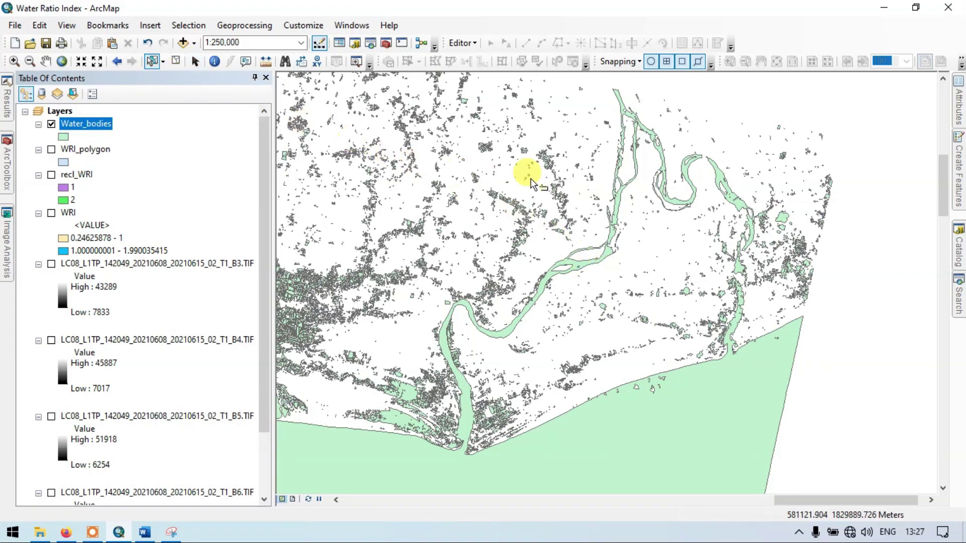
click(619, 208)
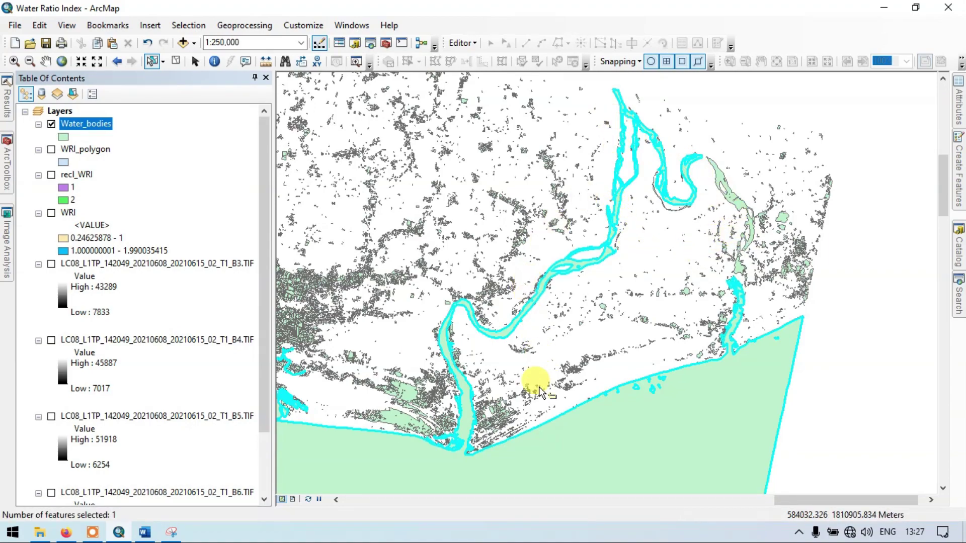
drag(563, 446, 739, 285)
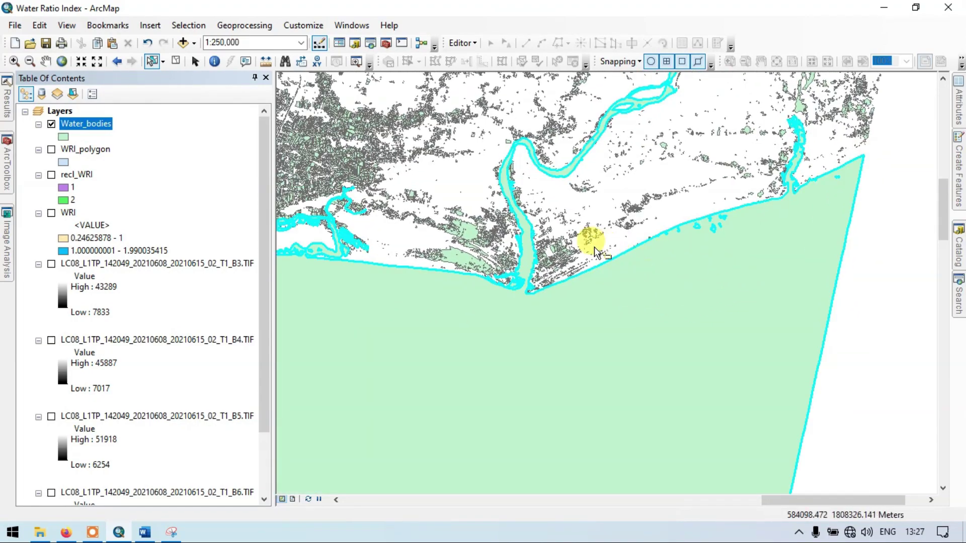
drag(658, 161, 632, 270)
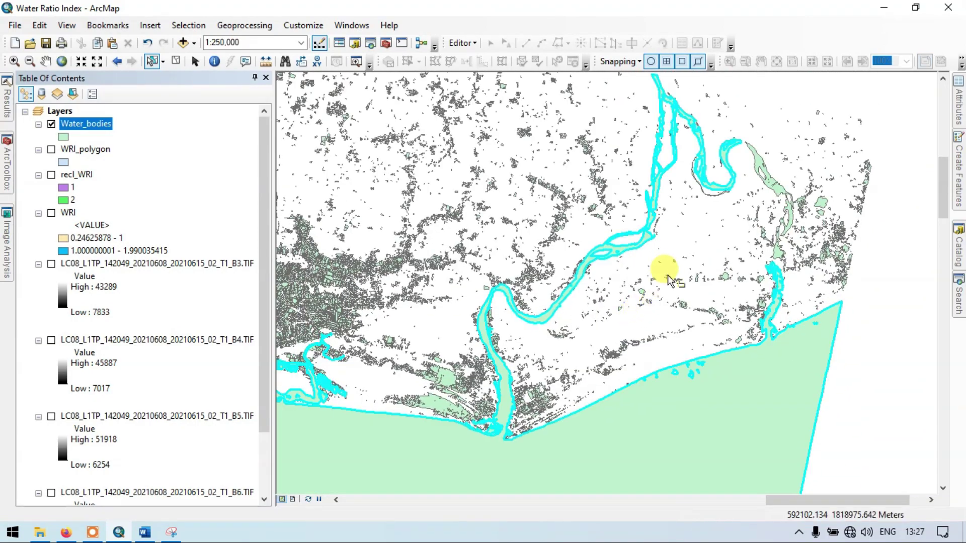
drag(693, 186, 653, 289)
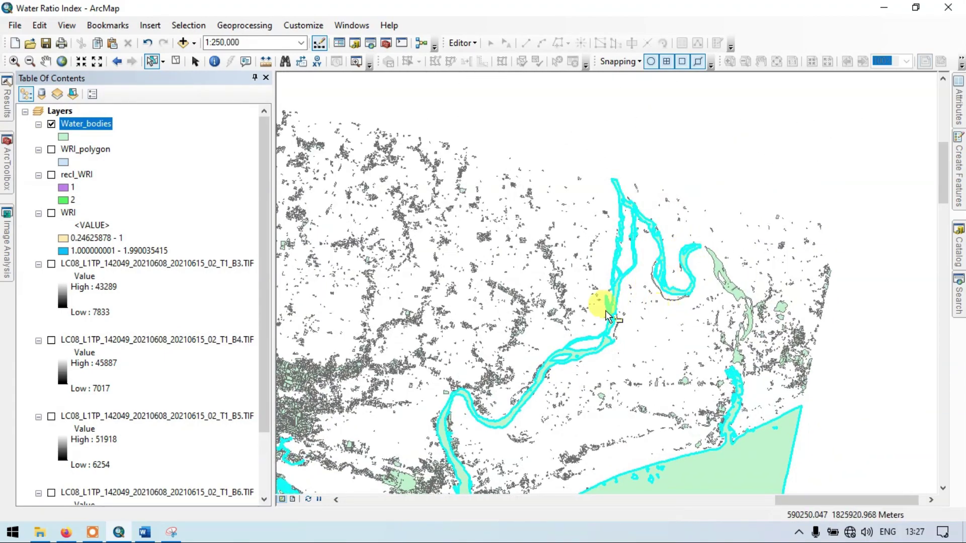
drag(633, 364, 648, 302)
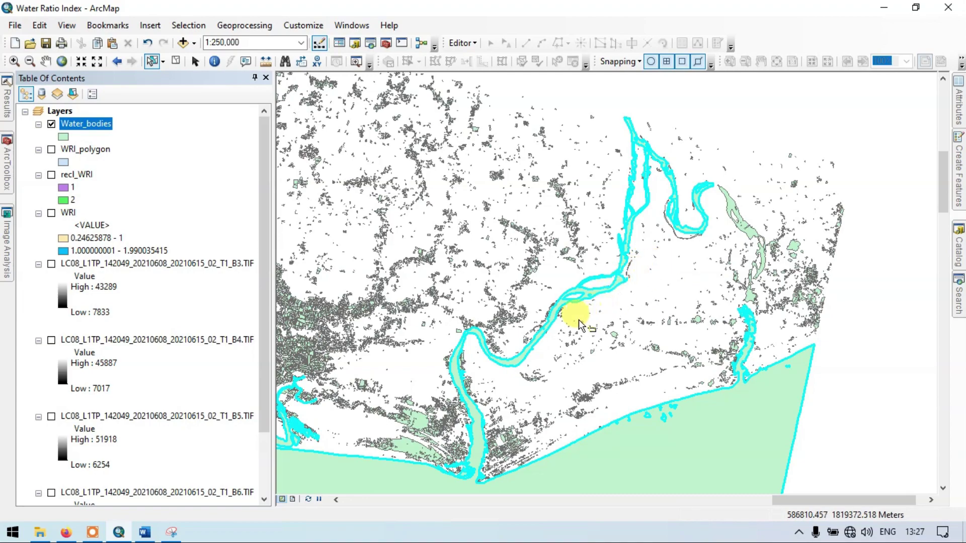
drag(491, 401, 561, 305)
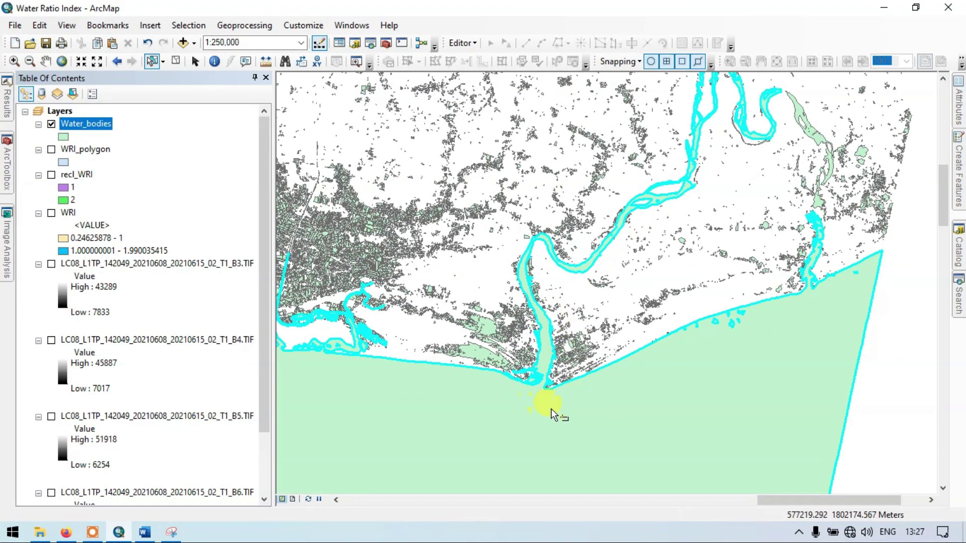
drag(625, 227, 531, 272)
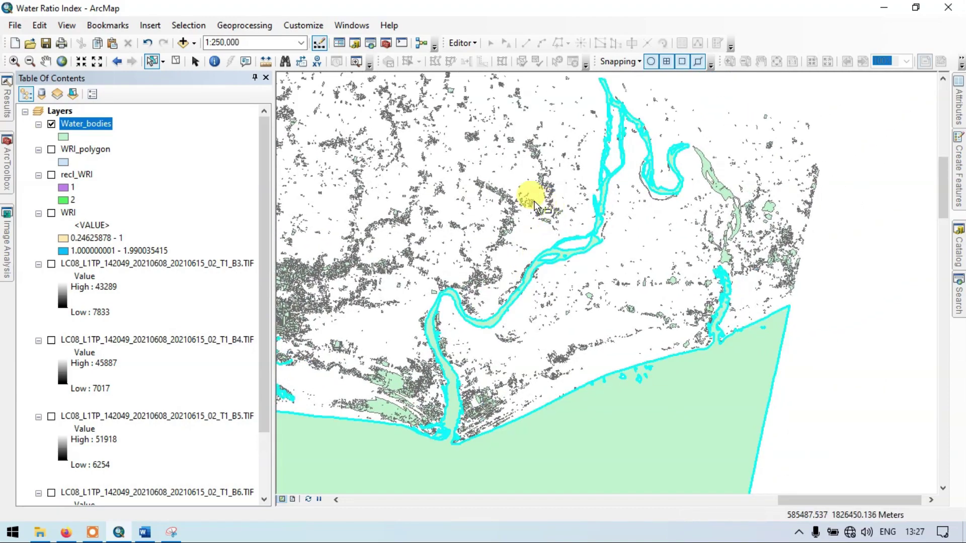
- Start exporting the selected Water_bodies feature with the layer's source coordinate system and browse to the scarp folder for the output
right_click(99, 124)
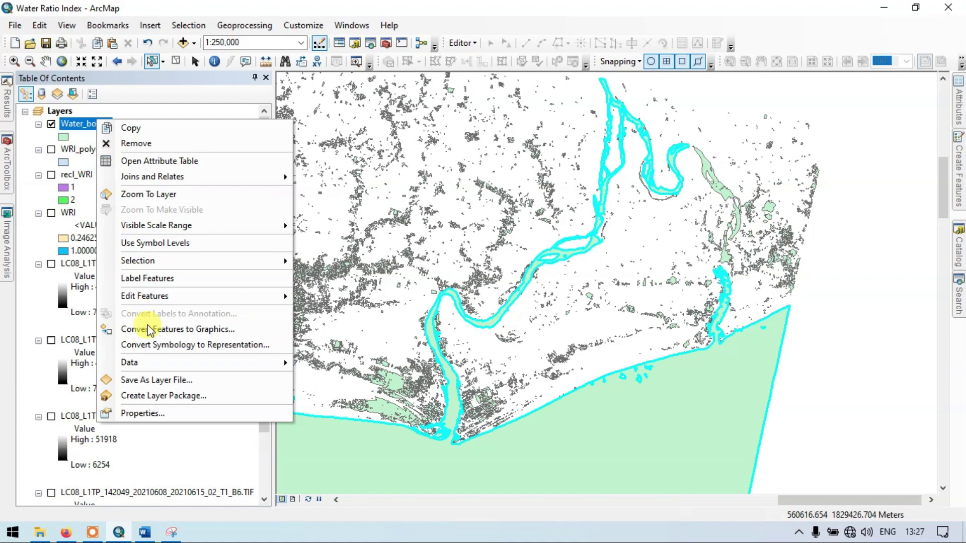
mouse_move(168, 364)
click(334, 378)
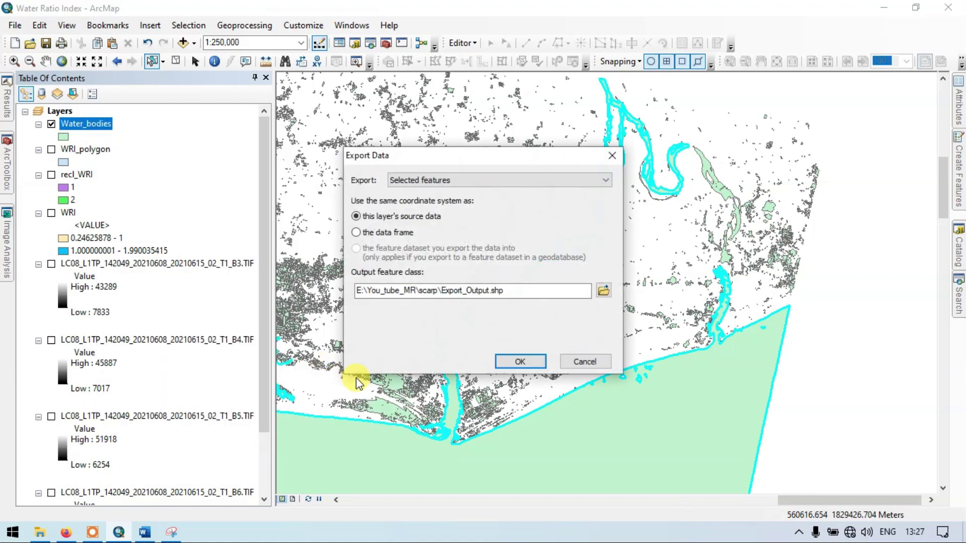
click(603, 291)
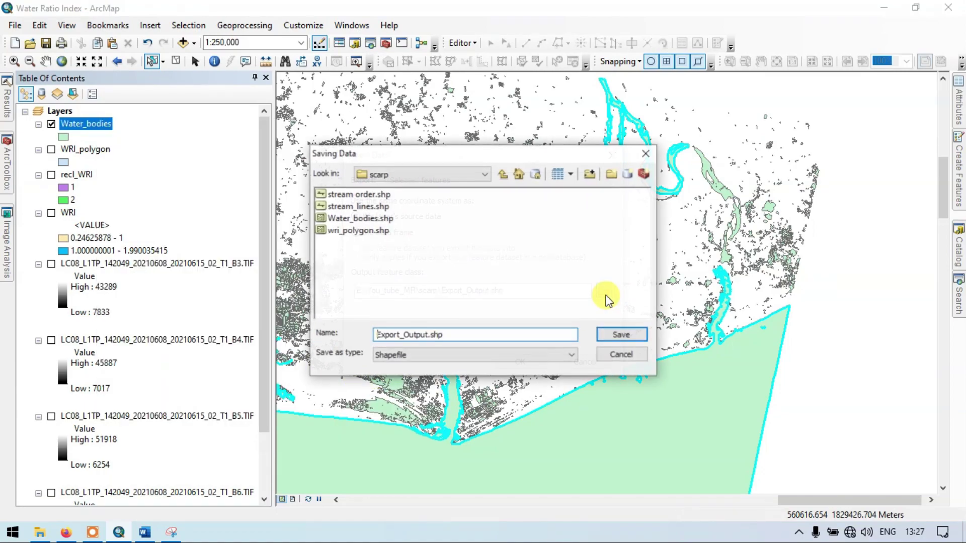
- Name the output shapefile River.shp, run the export and add the result to the map as a layer
click(429, 340)
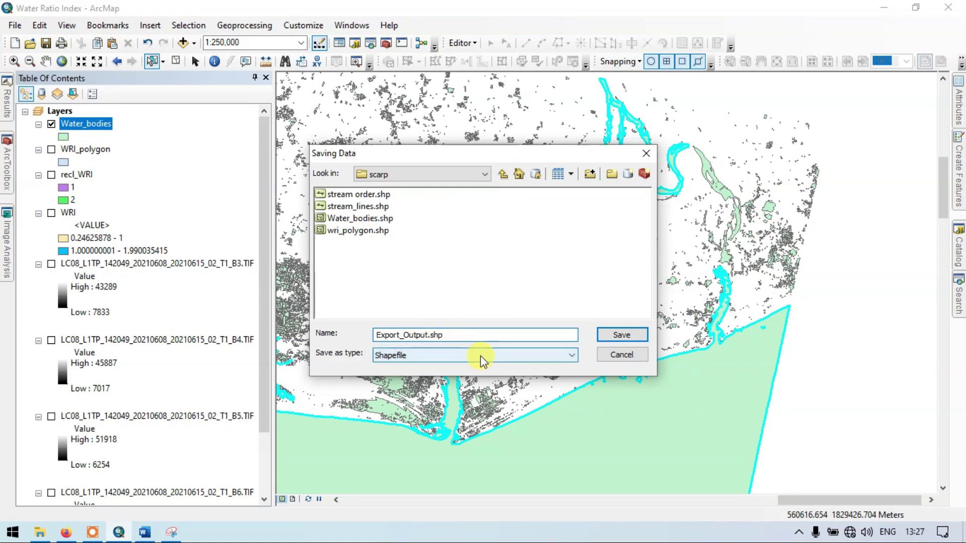
key(BackSpace)
key(BackSpace)
key(BackSpace)
key(BackSpace)
key(BackSpace)
key(BackSpace)
key(BackSpace)
key(BackSpace)
key(BackSpace)
key(BackSpace)
key(BackSpace)
key(BackSpace)
key(BackSpace)
text(River)
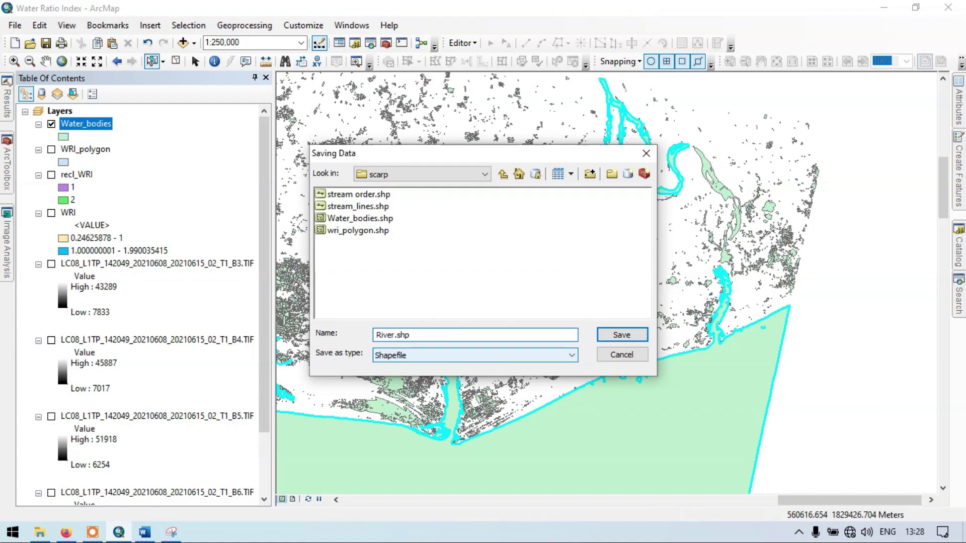
click(628, 335)
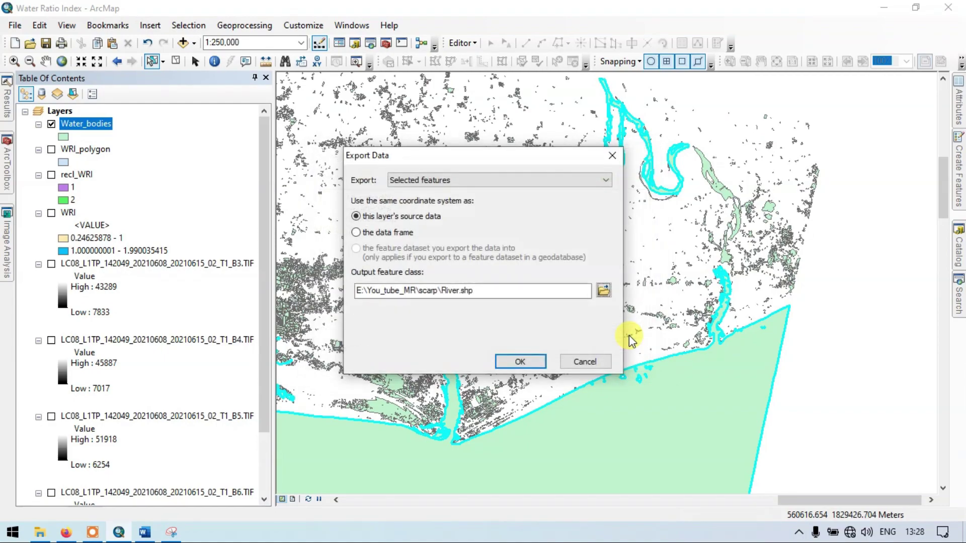
click(522, 361)
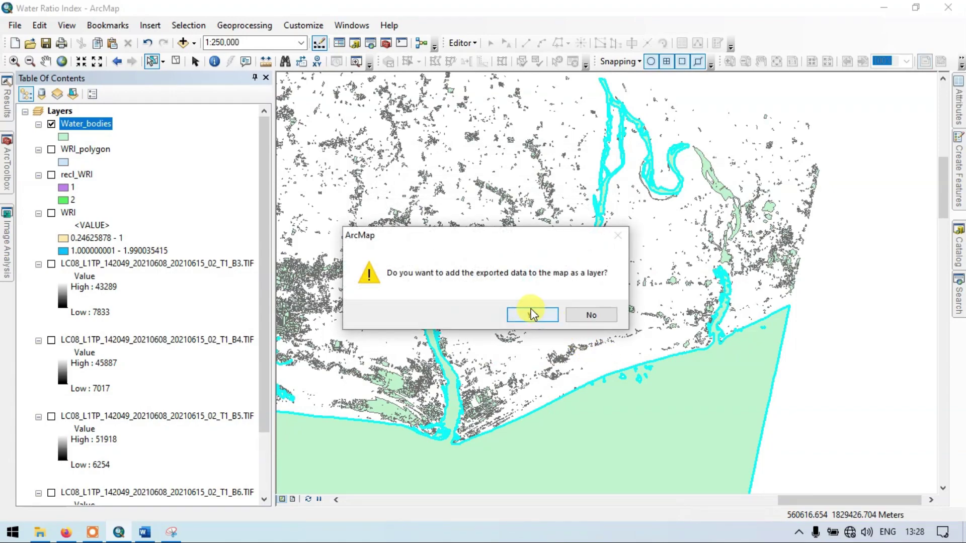
click(530, 312)
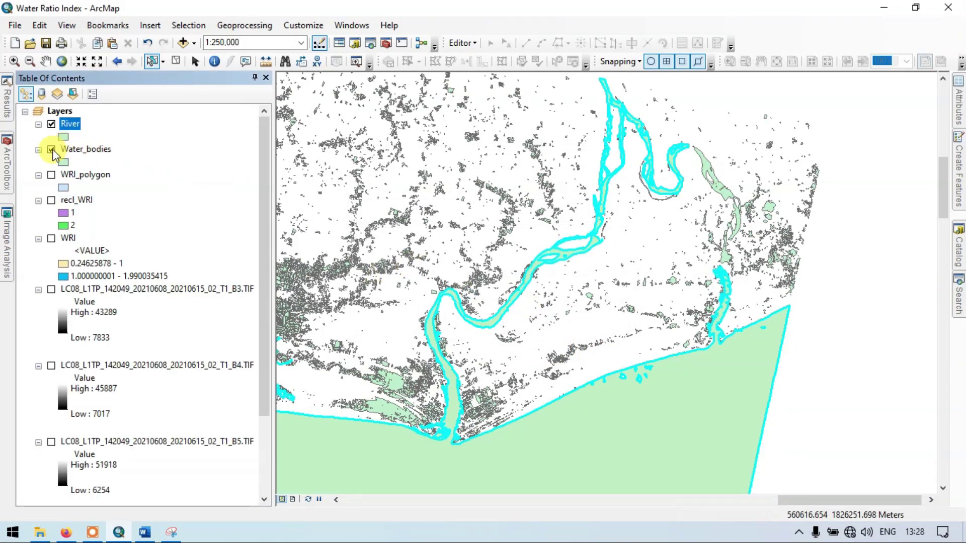
- Hide the Water_bodies layer so only the exported River layer is drawn, and switch back from feature selection to element selection
click(51, 150)
scroll(610, 270, down, 1)
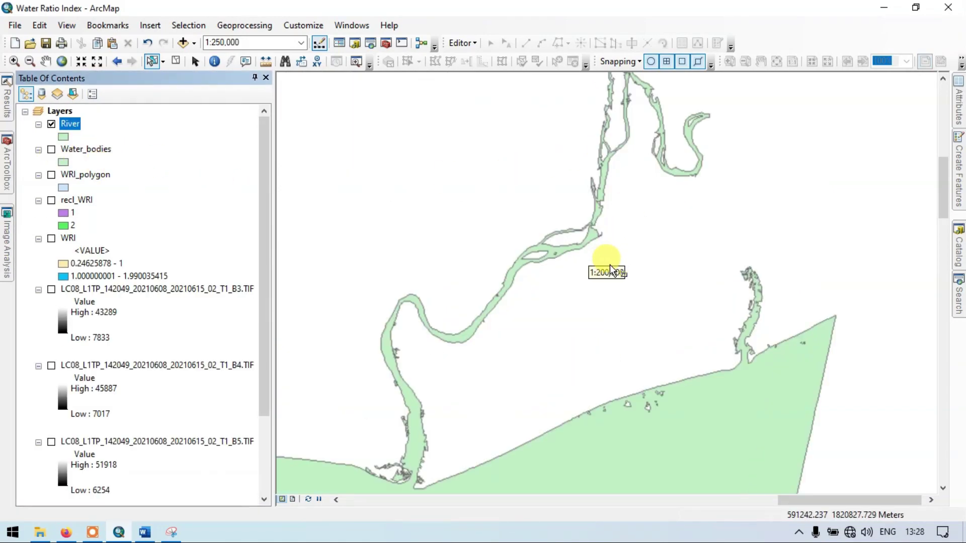
scroll(610, 270, up, 1)
click(195, 61)
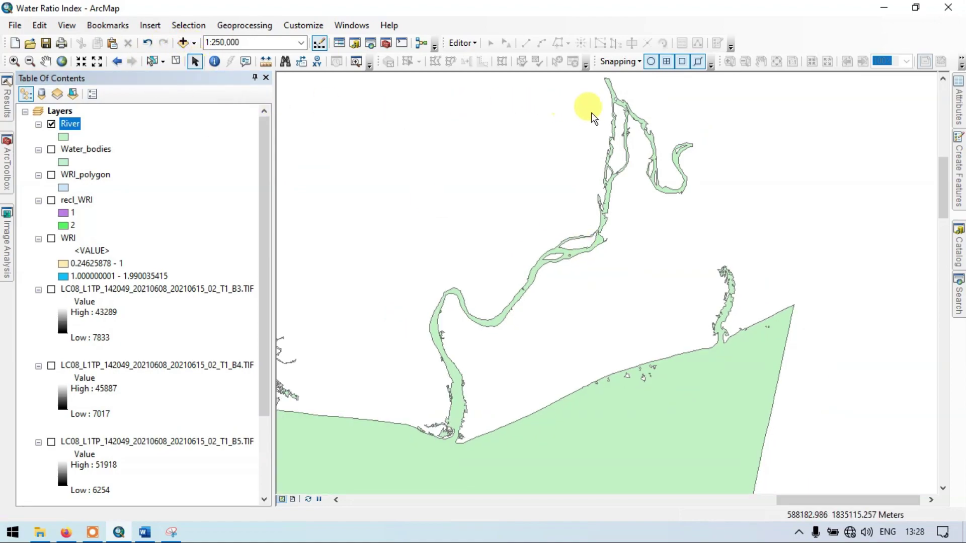
- Examine the exported River layer along the coast, from the northeastern river mouth to the delta and back
drag(647, 137, 705, 106)
drag(563, 361, 724, 248)
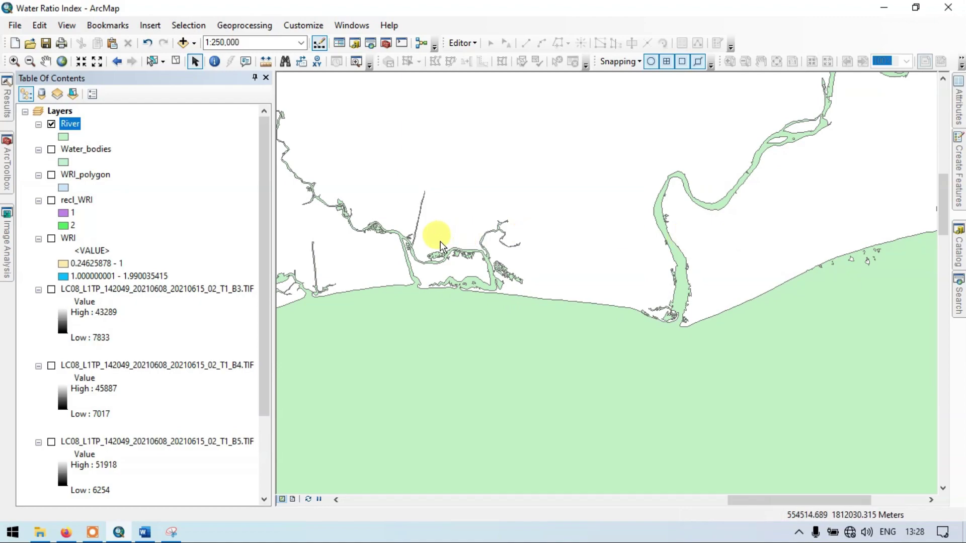
scroll(575, 230, up, 2)
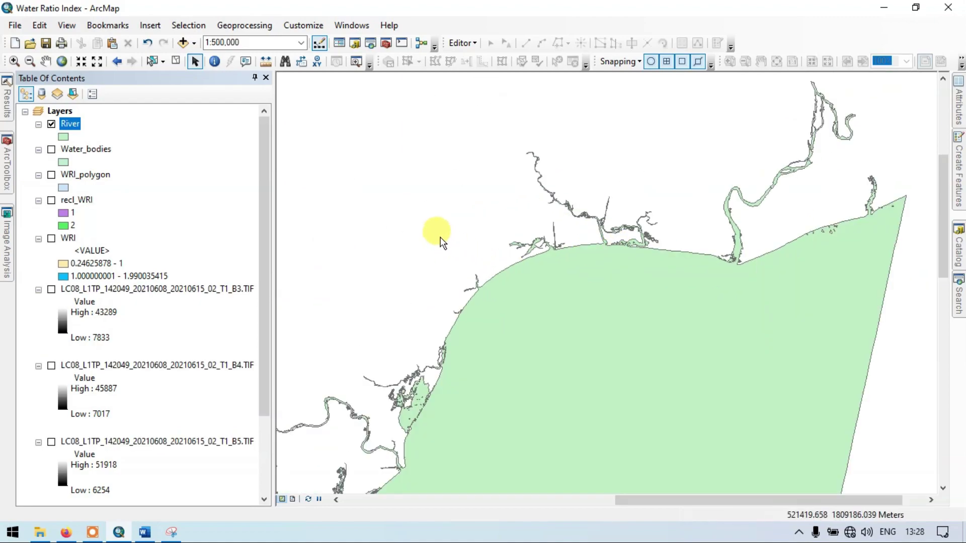
drag(435, 233, 572, 140)
drag(613, 214, 690, 97)
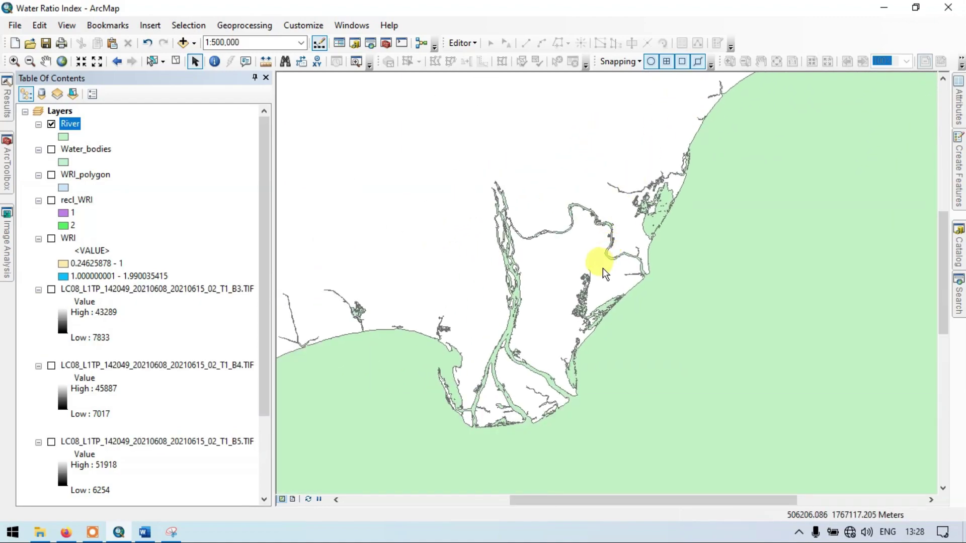
drag(595, 261, 603, 194)
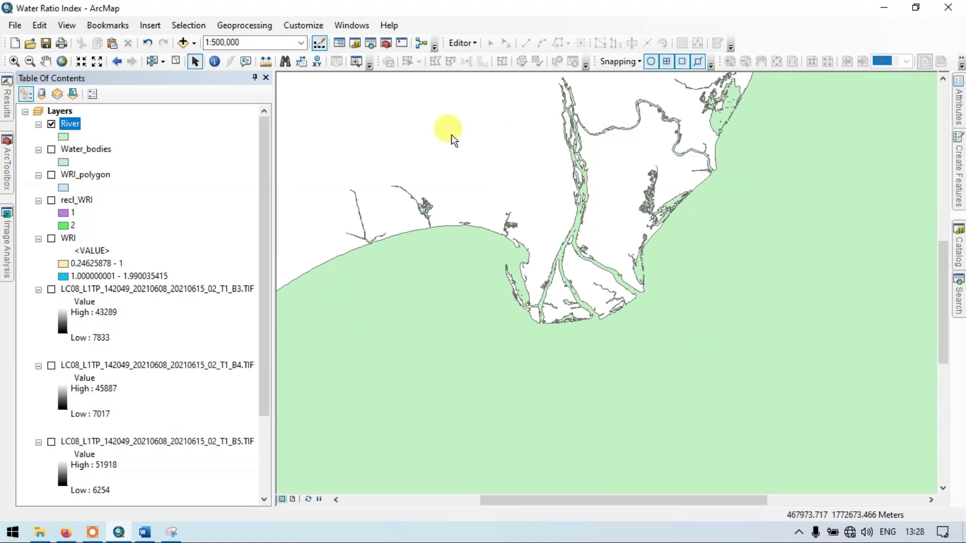
drag(646, 148, 628, 278)
drag(745, 189, 636, 244)
scroll(636, 244, up, 2)
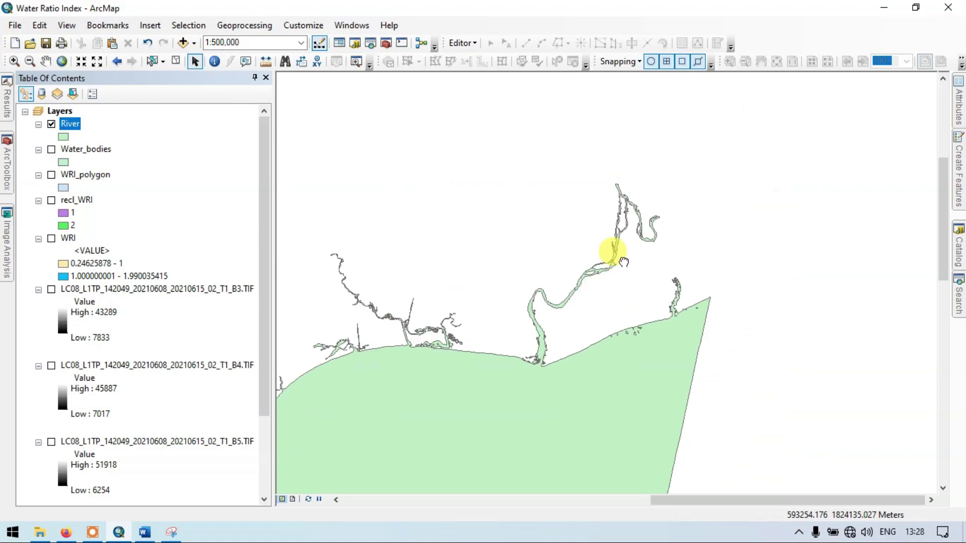
- Inspect the northeastern river's branches, bends and mouth in the River layer at close range
scroll(711, 264, up, 2)
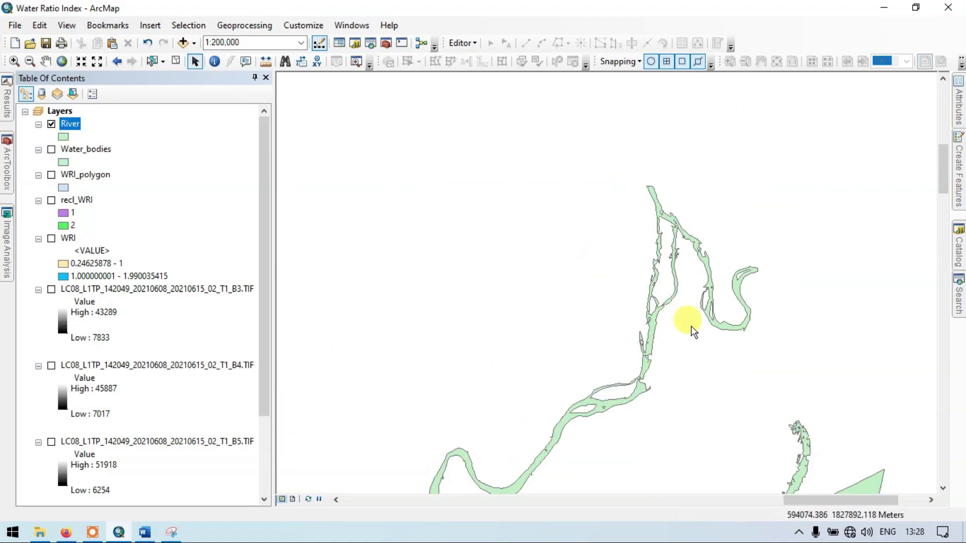
drag(686, 323, 686, 223)
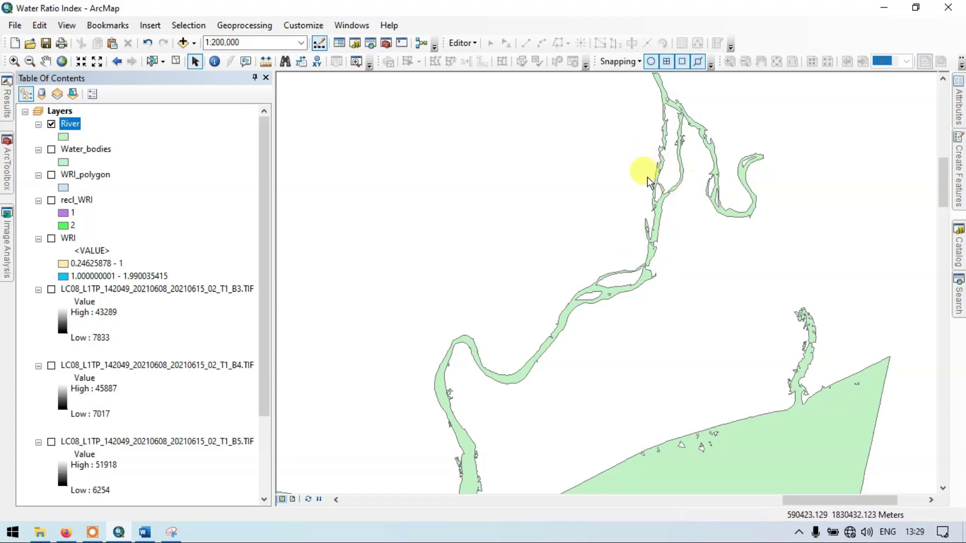
scroll(668, 183, up, 1)
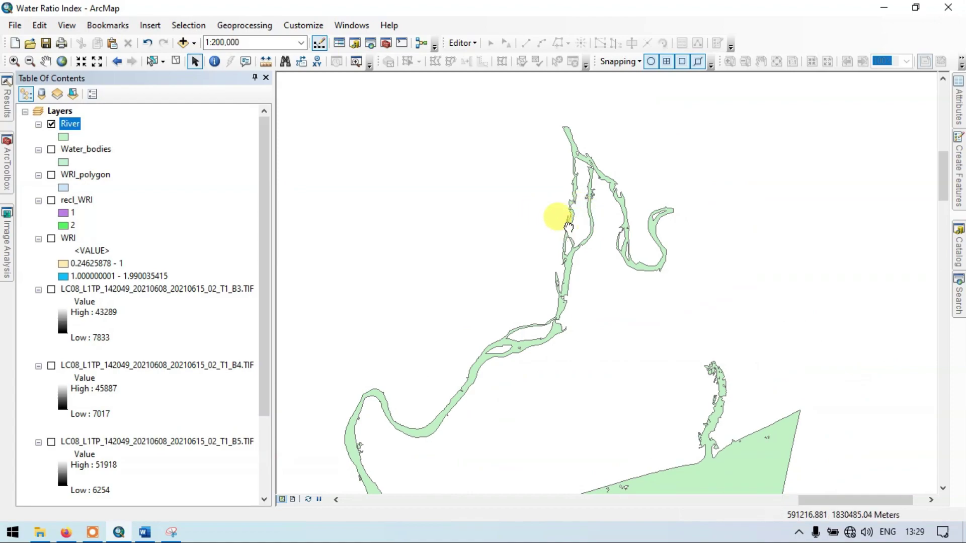
scroll(556, 216, down, 1)
scroll(582, 226, up, 1)
scroll(620, 166, down, 1)
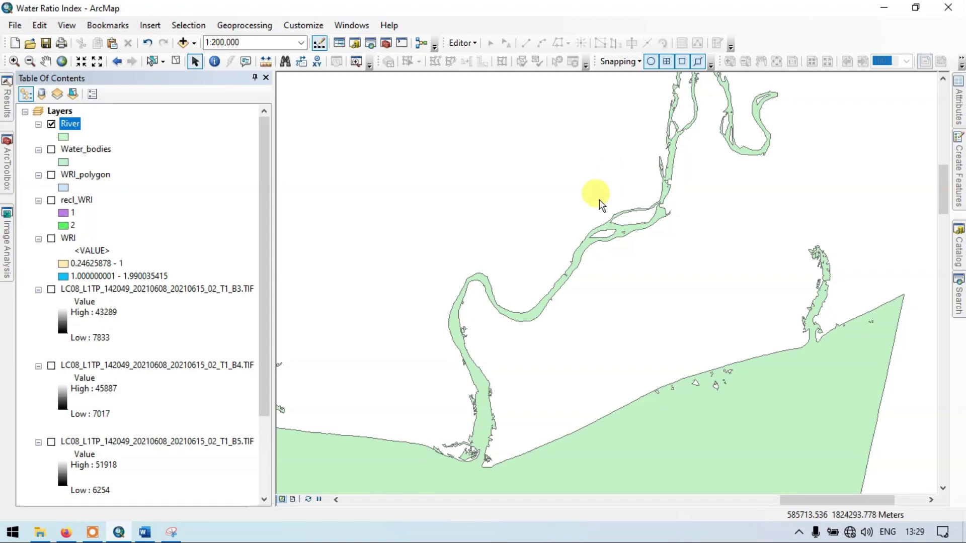
scroll(655, 178, up, 1)
scroll(658, 191, down, 1)
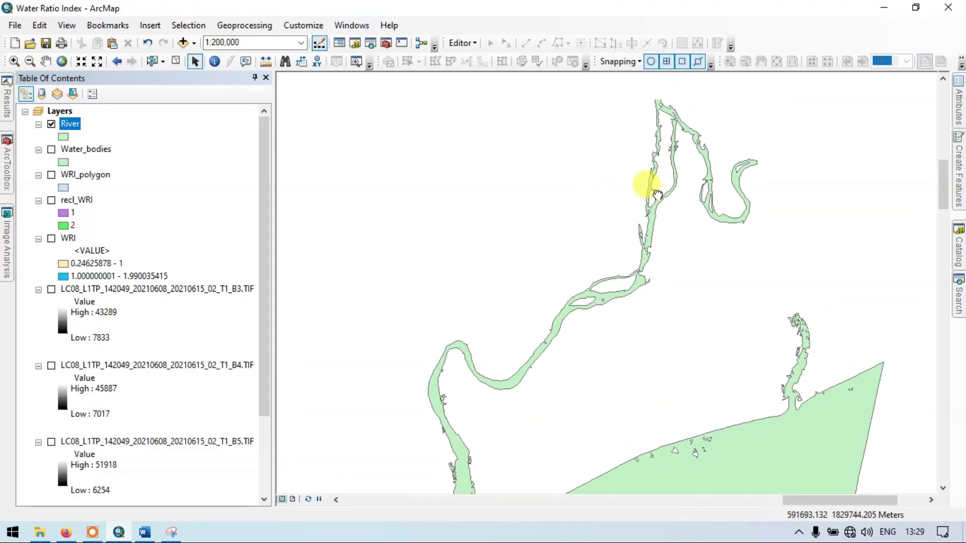